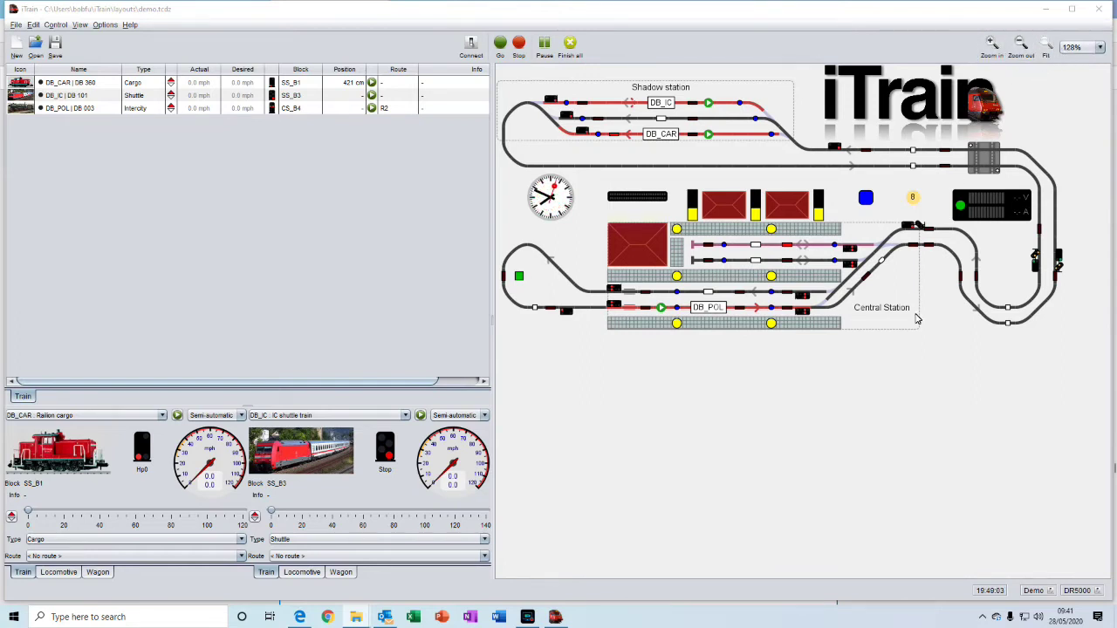
Step: Zoom the track plan in twice and out once, then fit it to the panel at 139%
left_click(991, 44)
left_click(991, 44)
left_click(1018, 50)
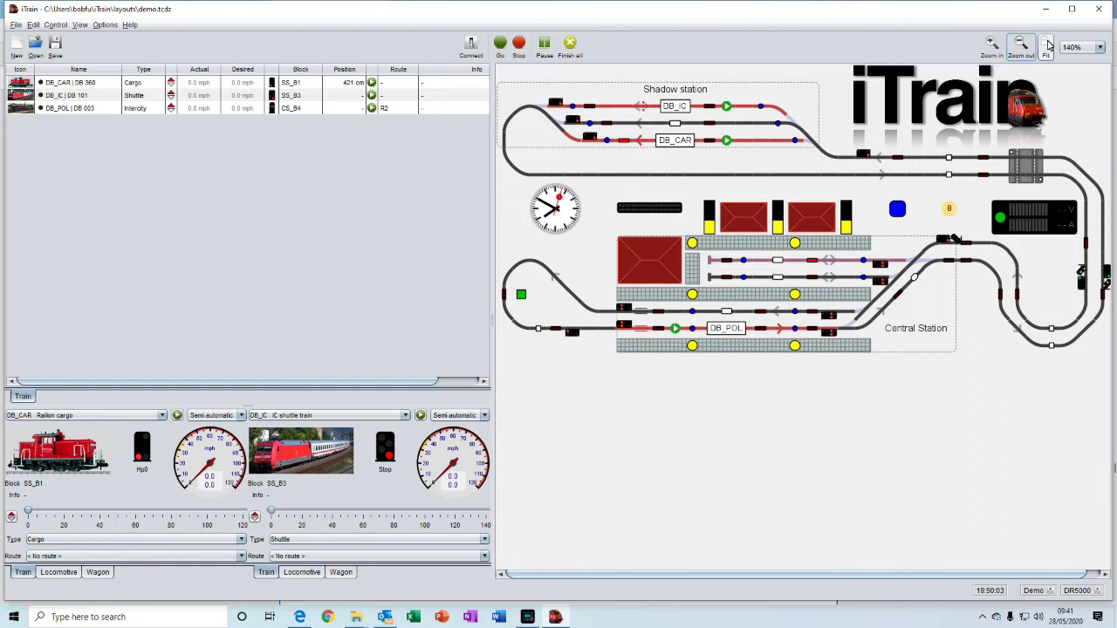
left_click(1046, 49)
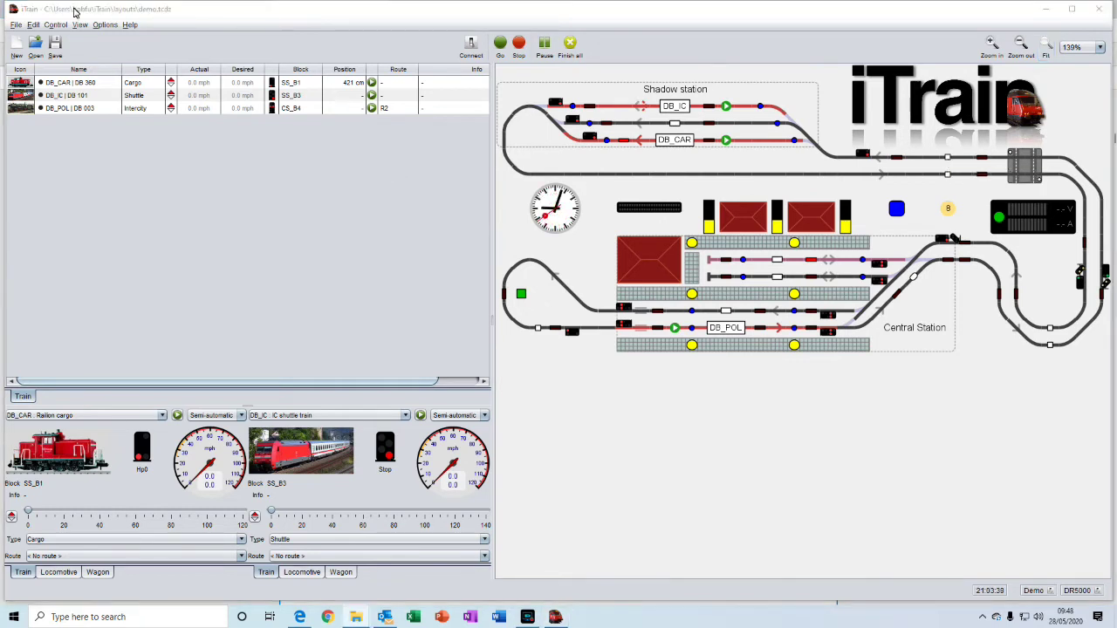
Step: Browse the File menu's Import, Export and Exit commands, then dismiss the menu
left_click(15, 26)
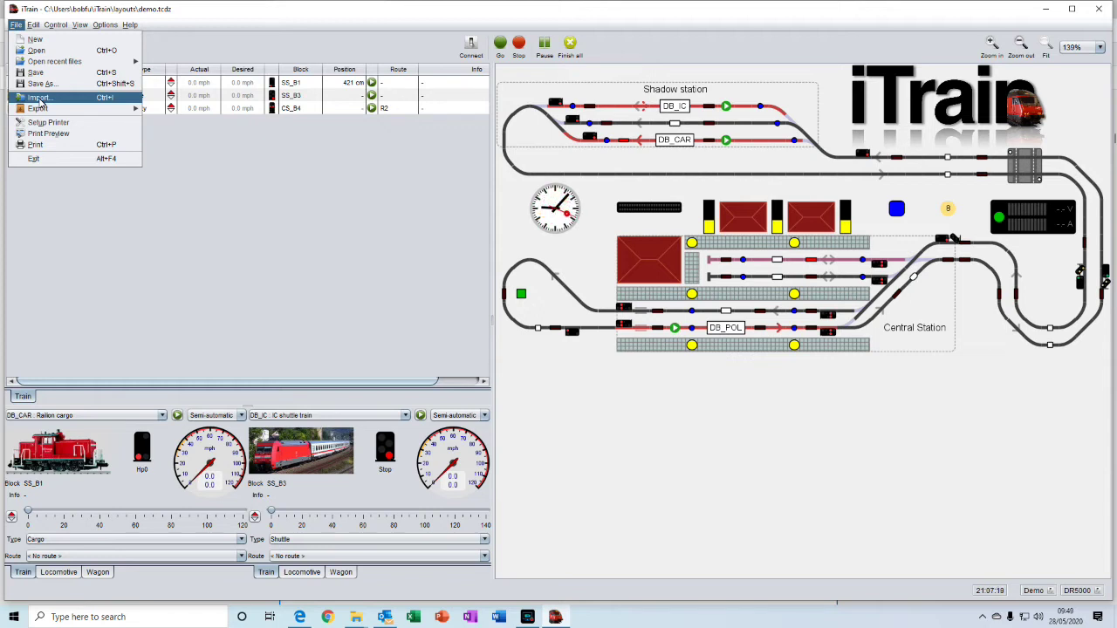
mouse_move(41, 112)
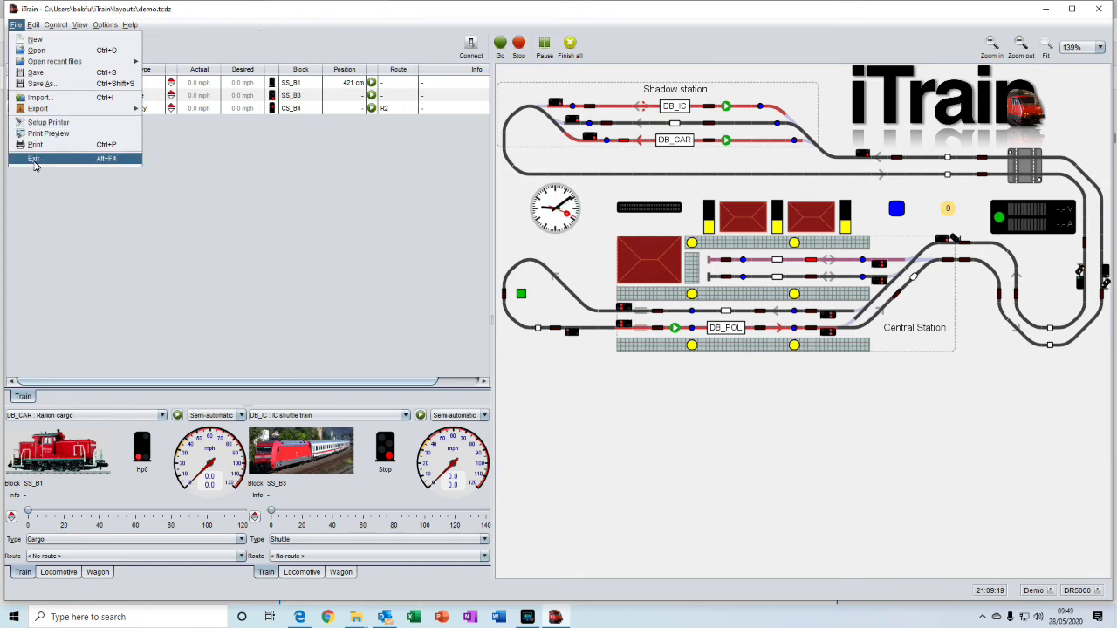
left_click(53, 207)
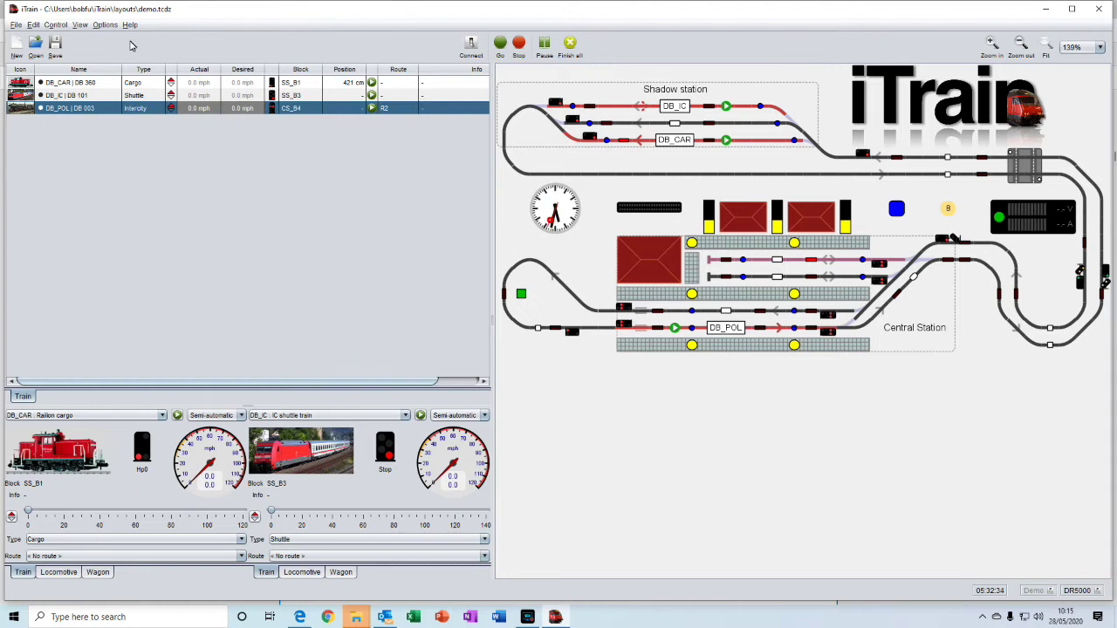
Step: Look at the Settings dialog, then open Preferences on its General tab
left_click(34, 25)
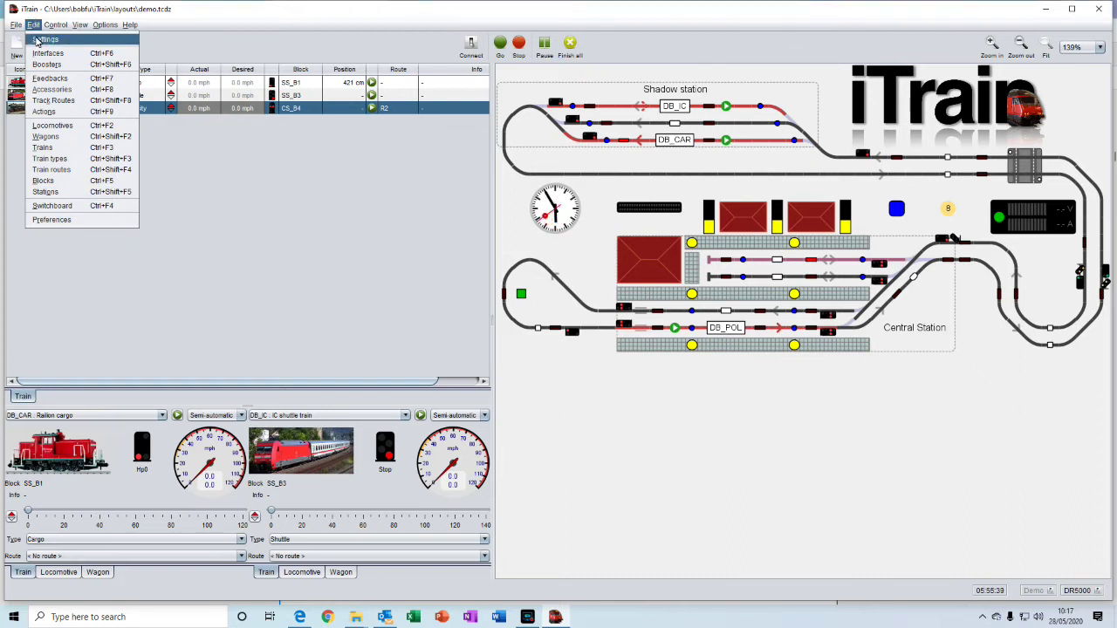
left_click(44, 40)
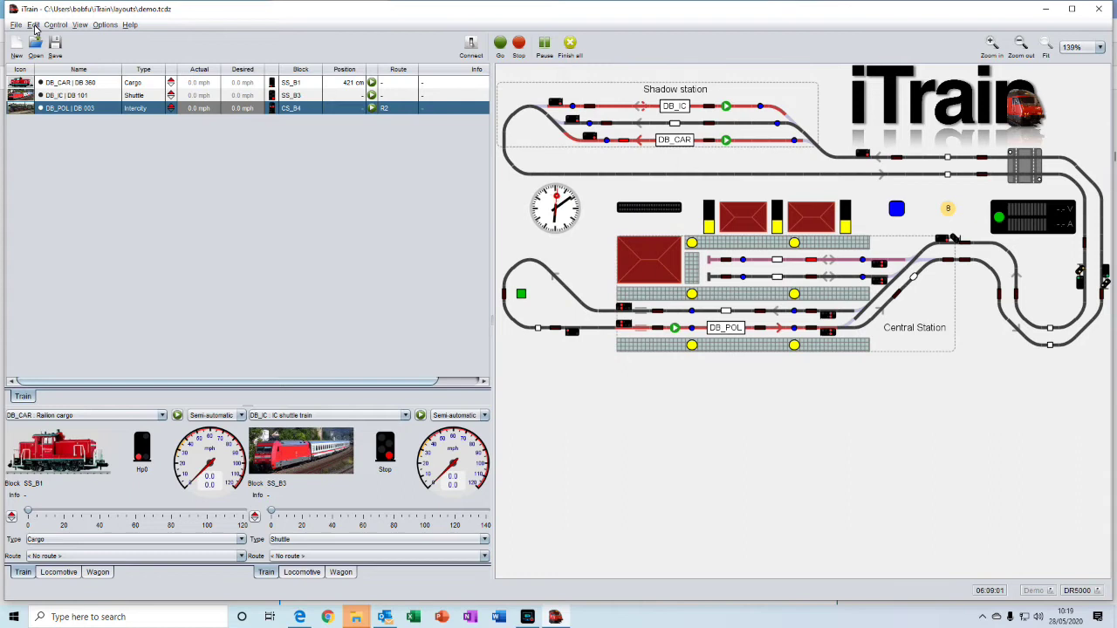
left_click(33, 25)
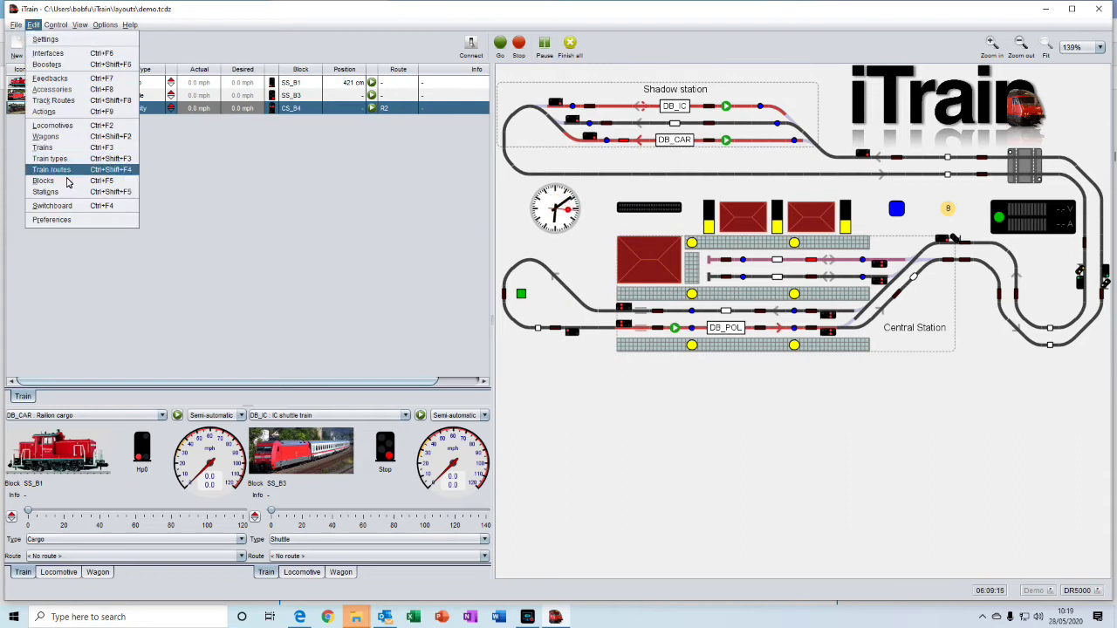
left_click(53, 219)
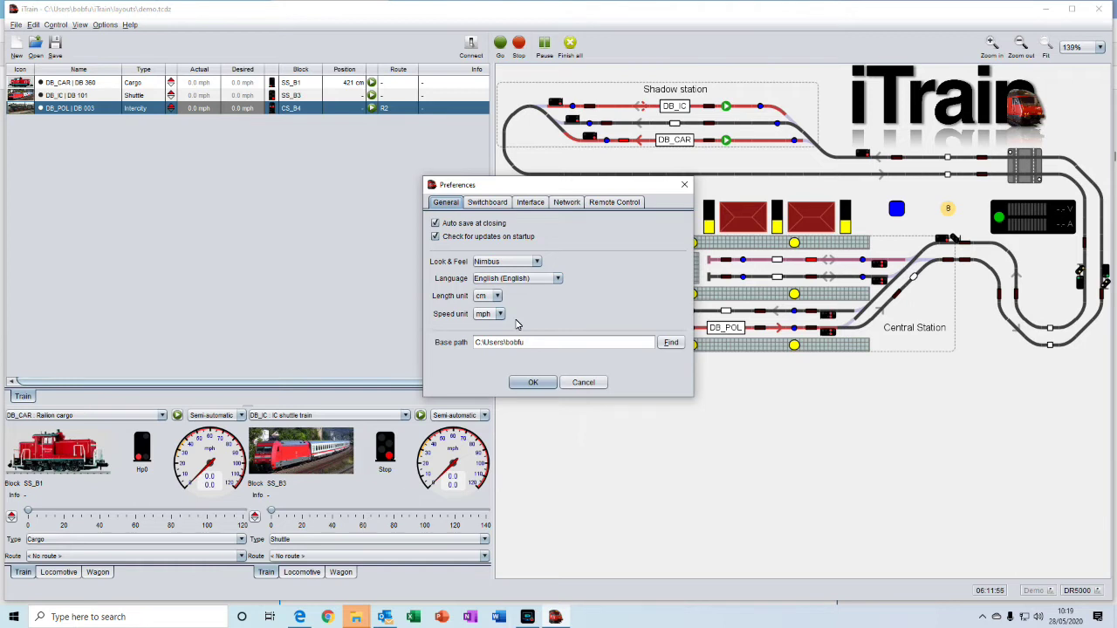
Step: Cancel Preferences and inspect the available interface types in the Interfaces editor
left_click(582, 382)
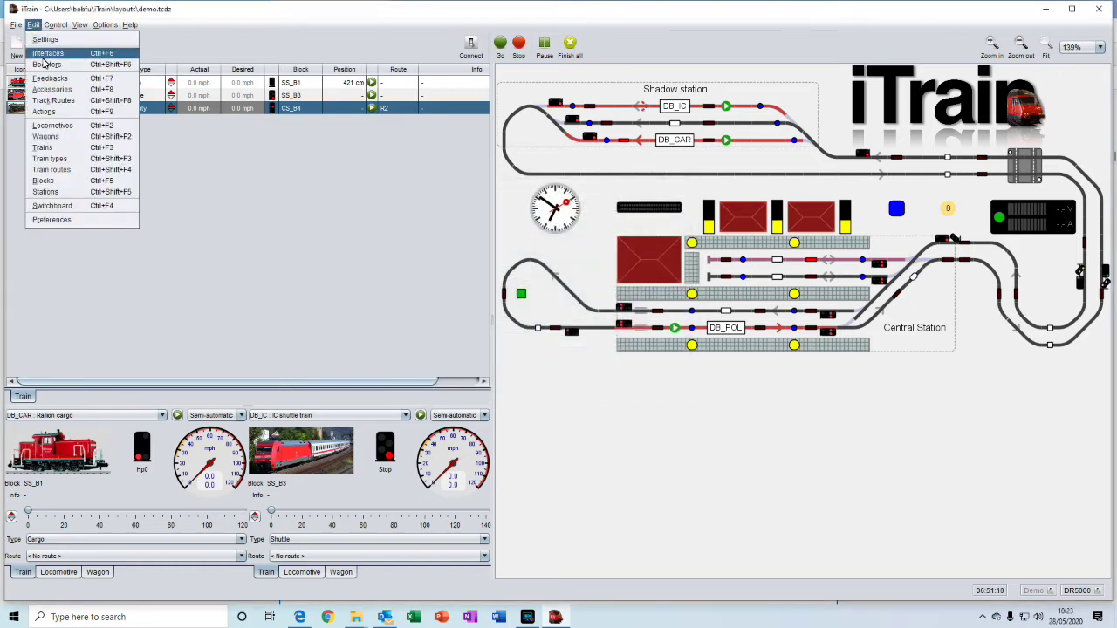
left_click(43, 56)
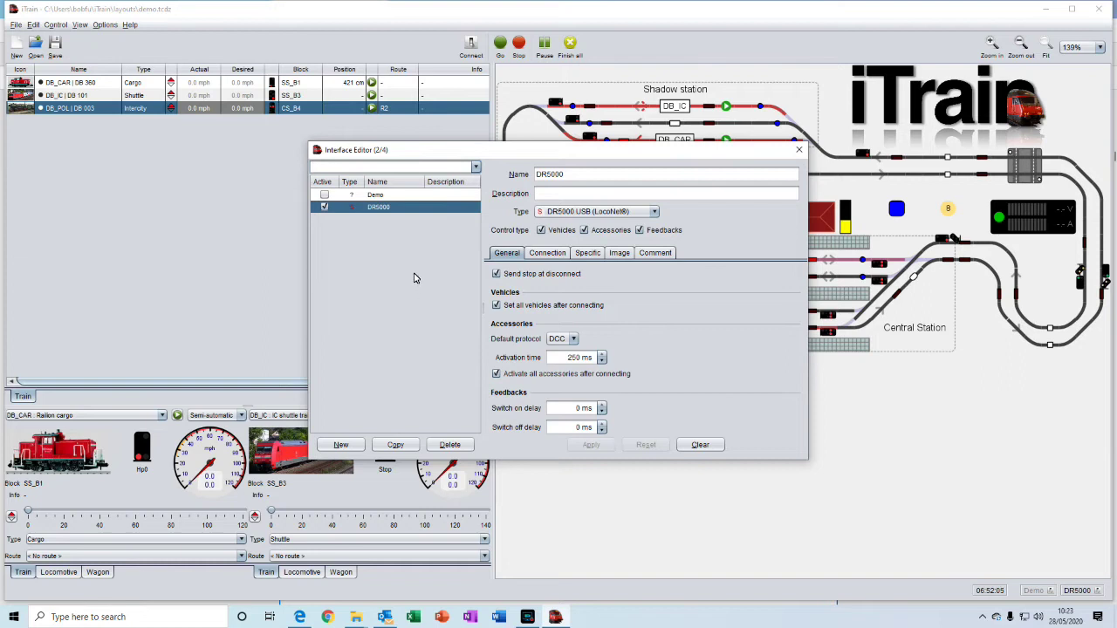
left_click(656, 213)
left_click_drag(656, 321, 654, 295)
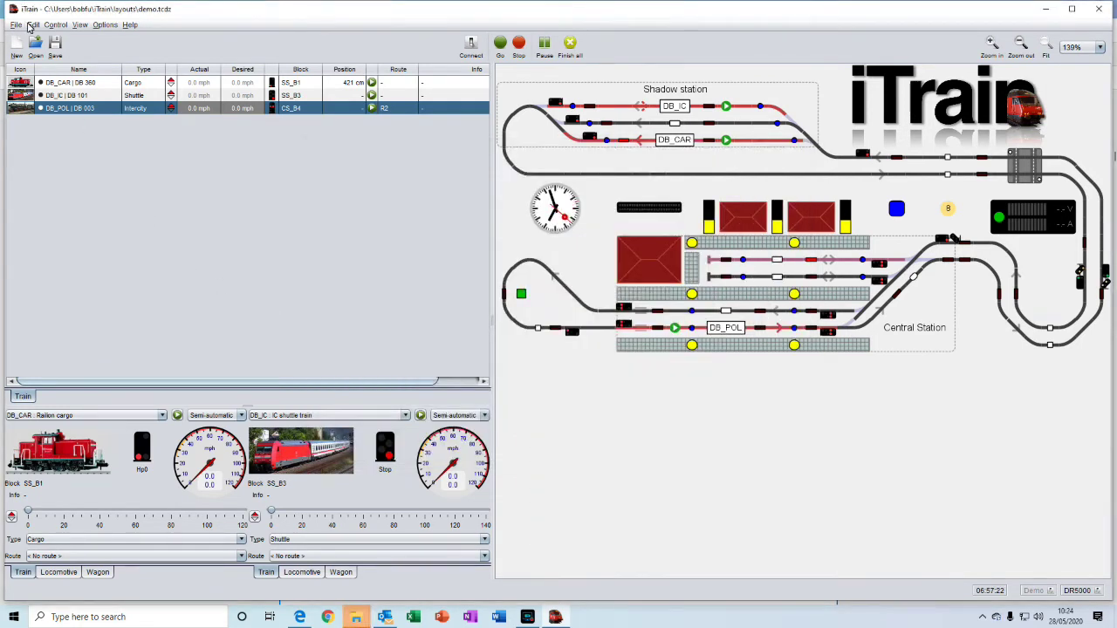
Step: Start a new entry in the Booster editor listing B1 at address 1, then close it
left_click(31, 25)
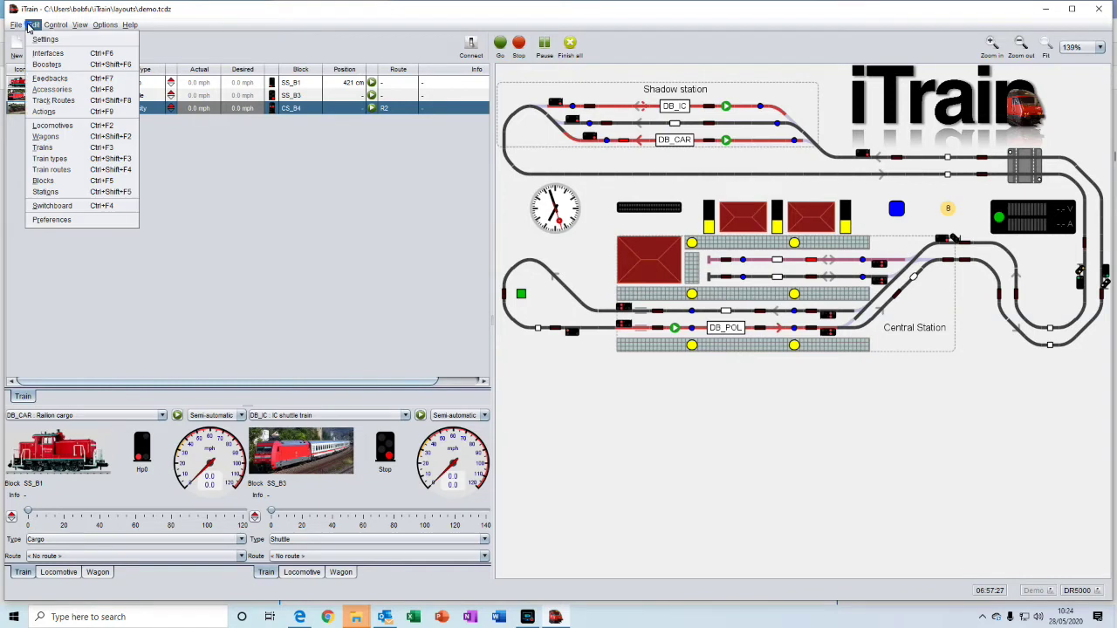
left_click(46, 65)
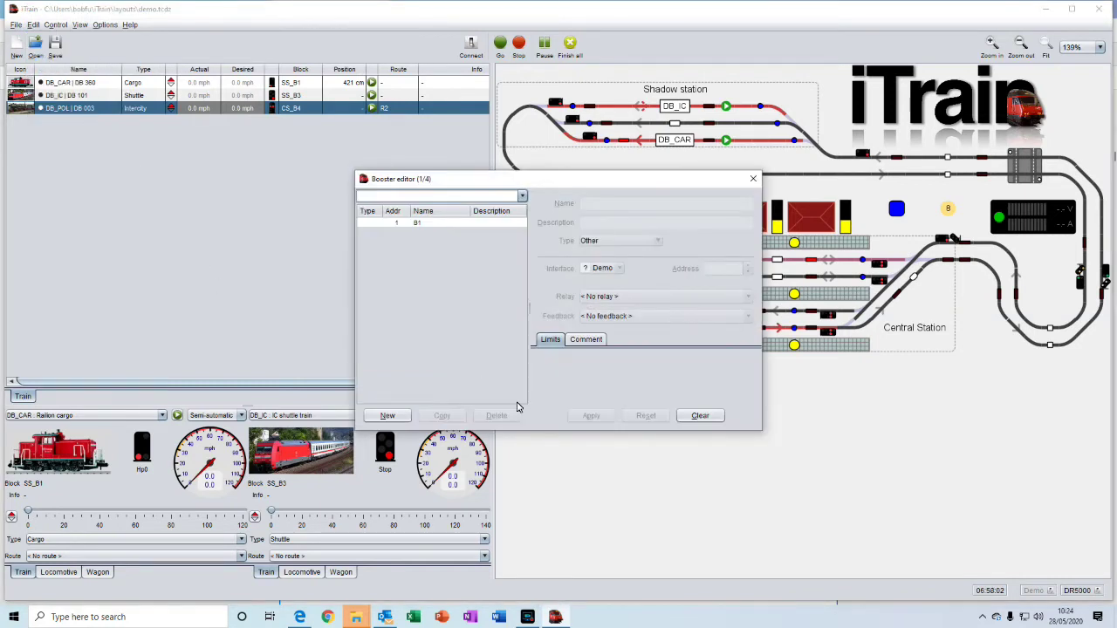
left_click(390, 415)
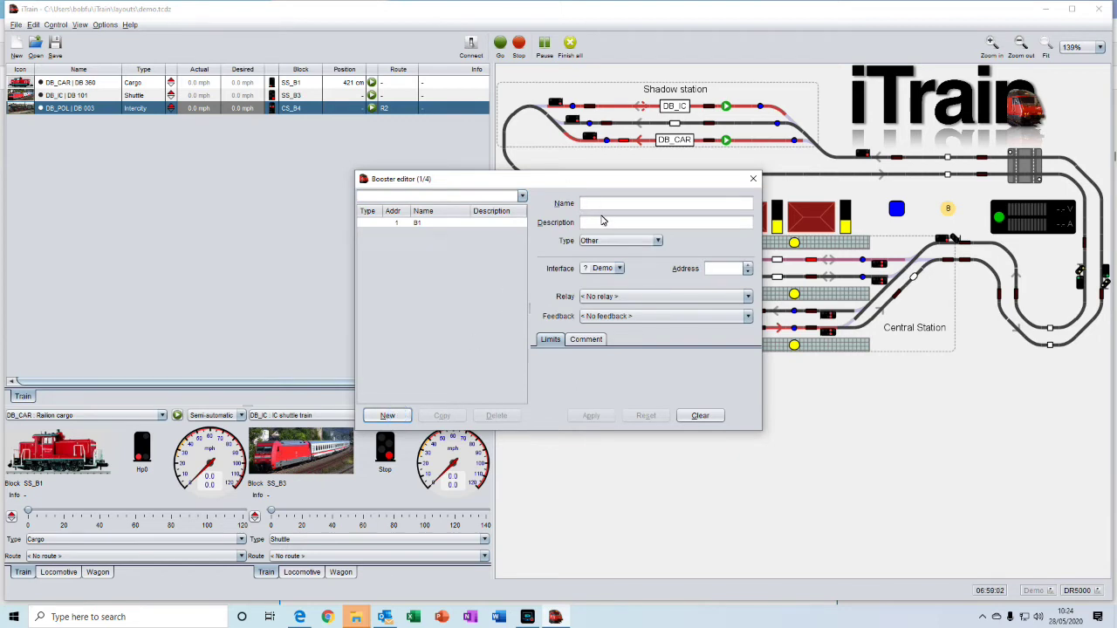
left_click(753, 179)
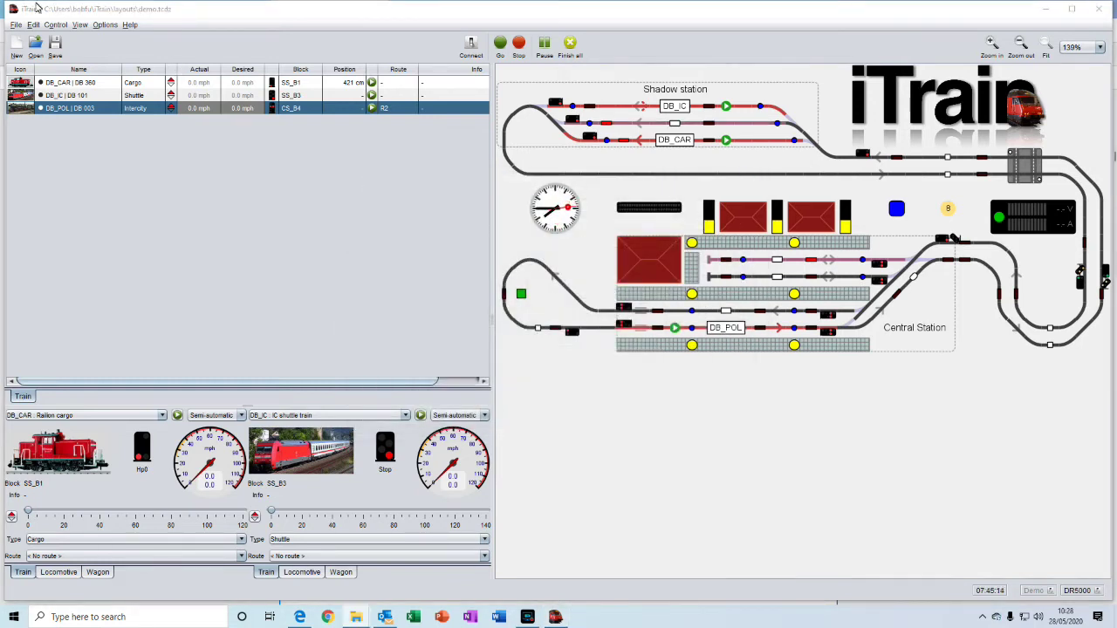
Step: Look through the Feedback editor's feedback list, then close it
left_click(33, 26)
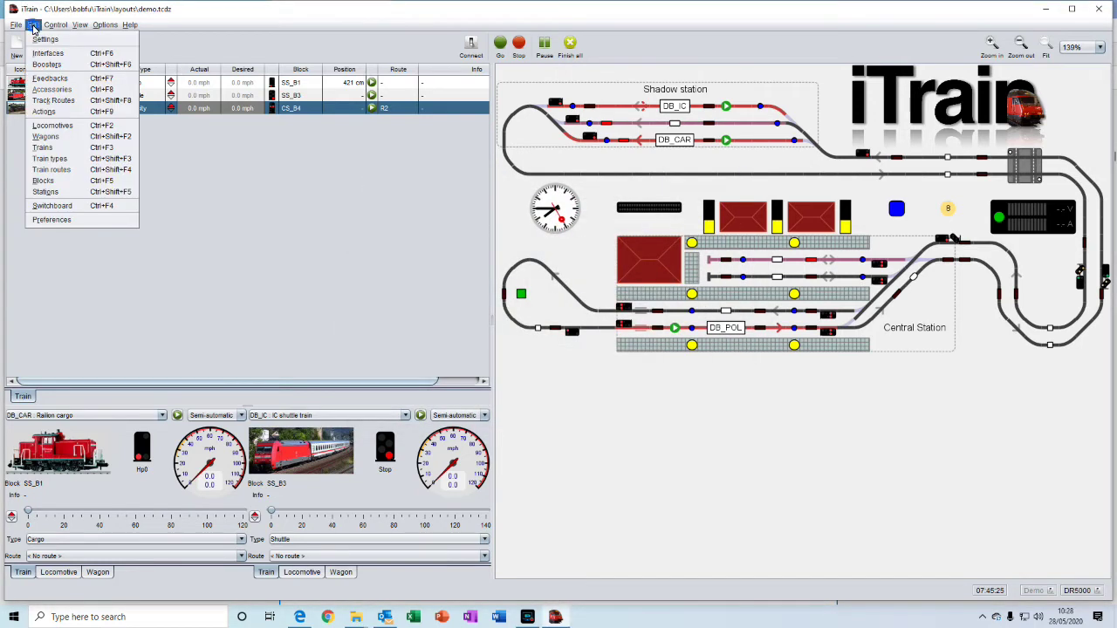
left_click(50, 79)
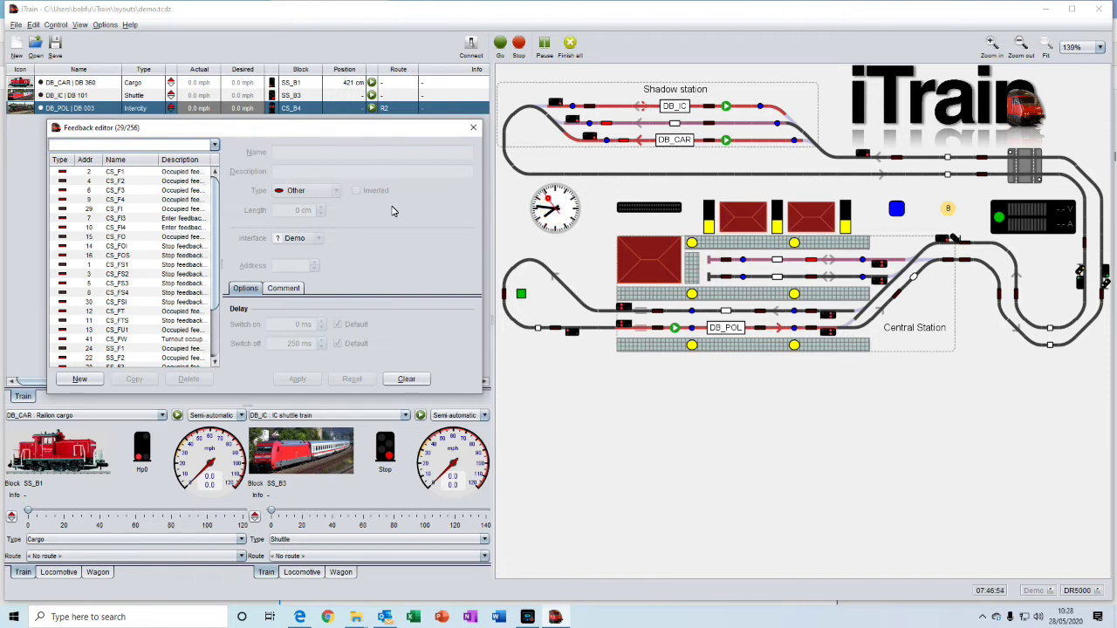
left_click(472, 129)
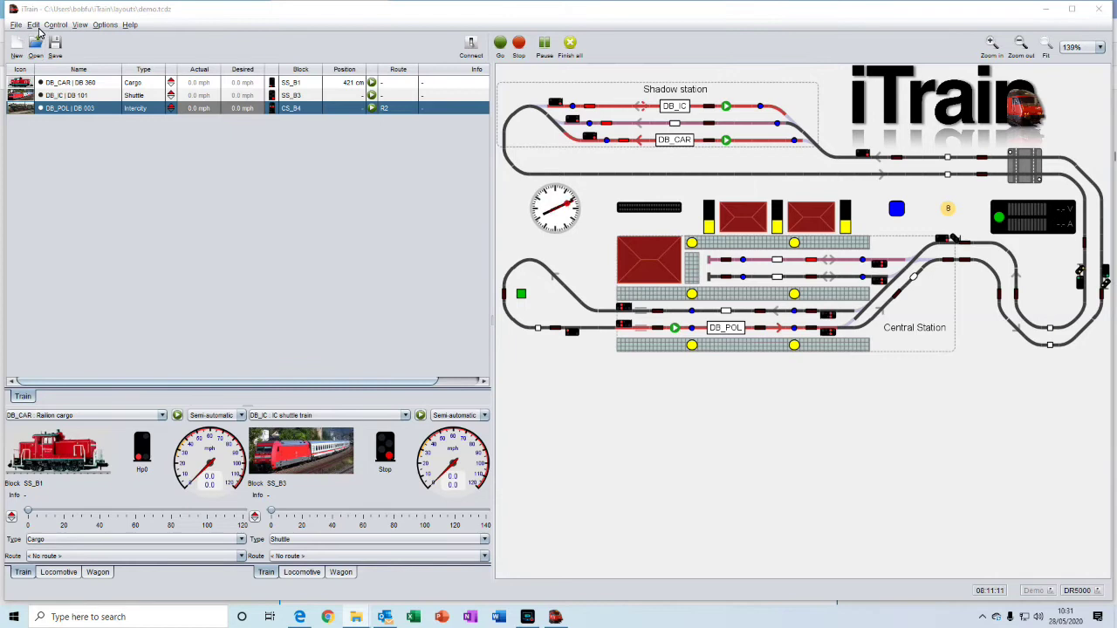
Step: Review the Accessory editor's 32 accessories, including Welcome sound SD at address 36
left_click(34, 25)
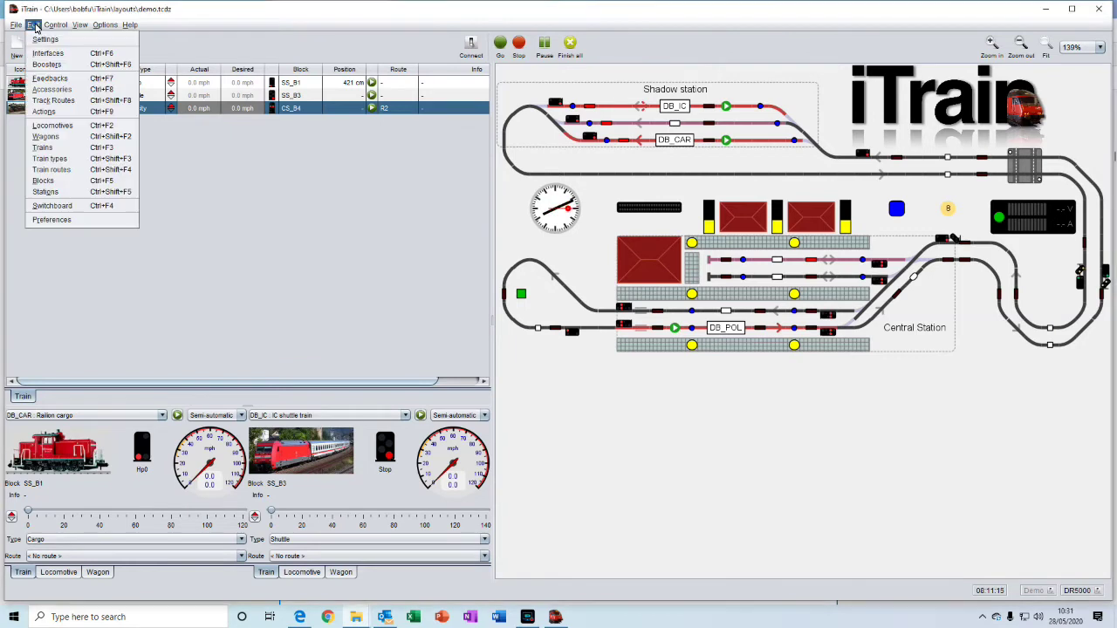
left_click(48, 90)
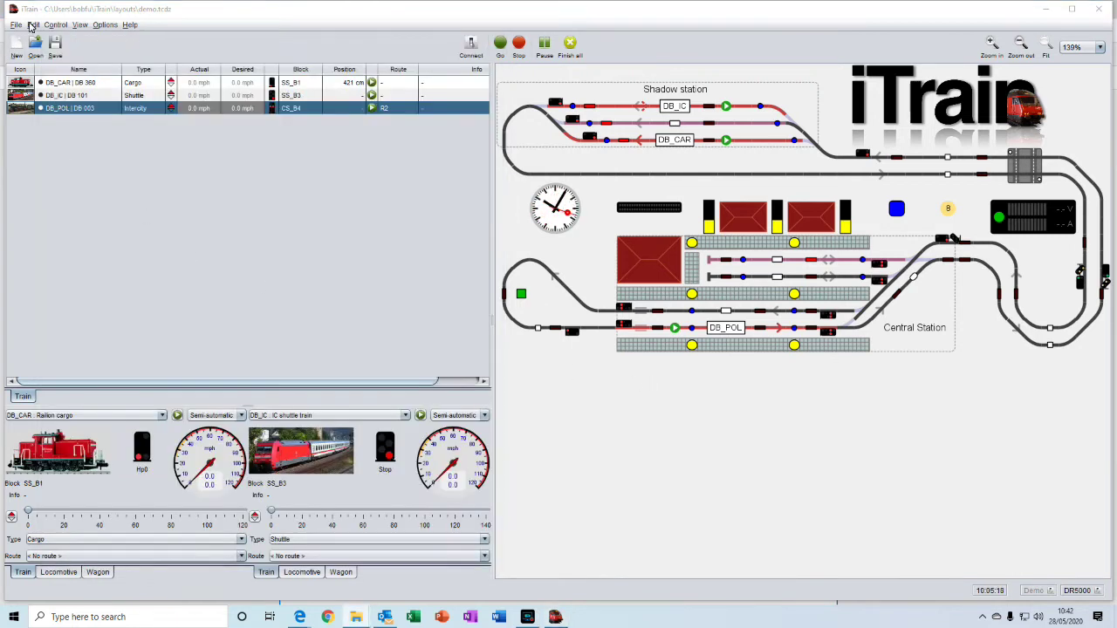
left_click(33, 25)
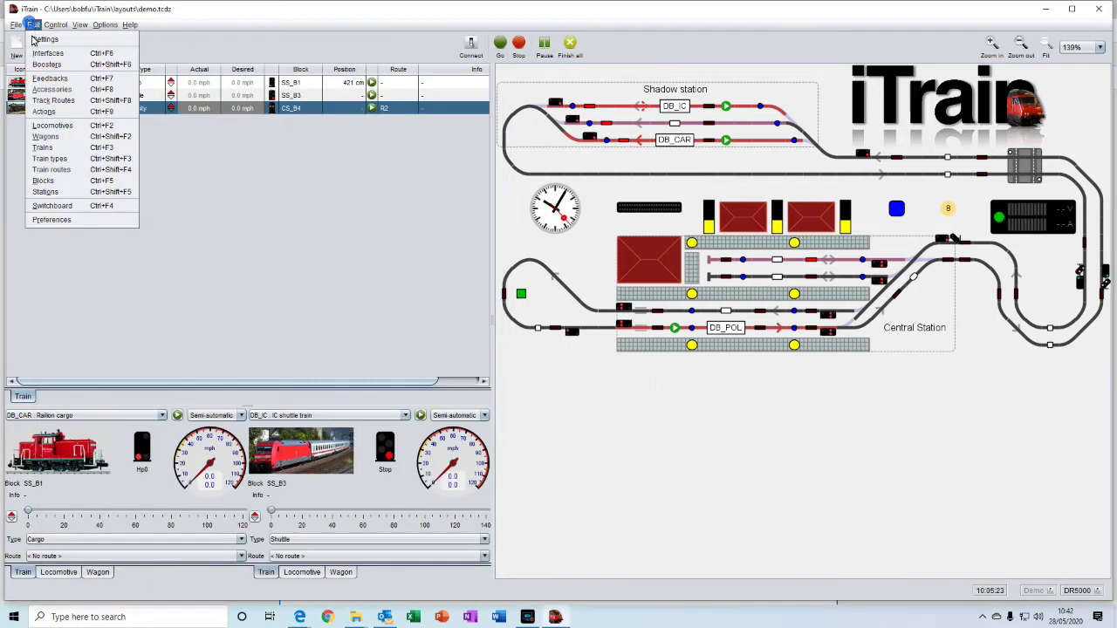
left_click(53, 103)
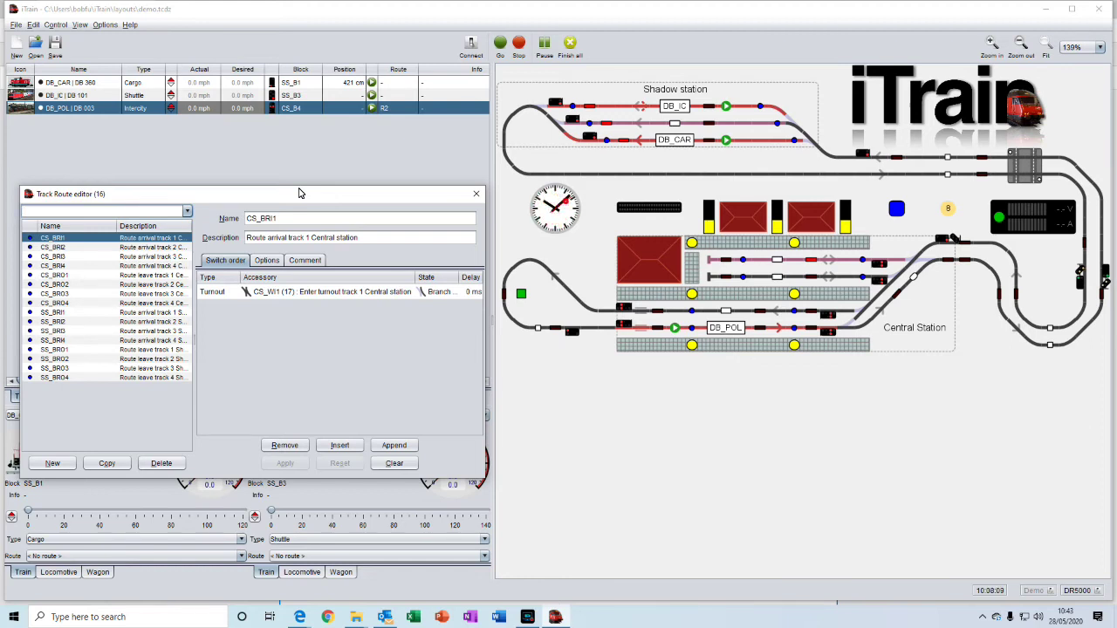
left_click(476, 192)
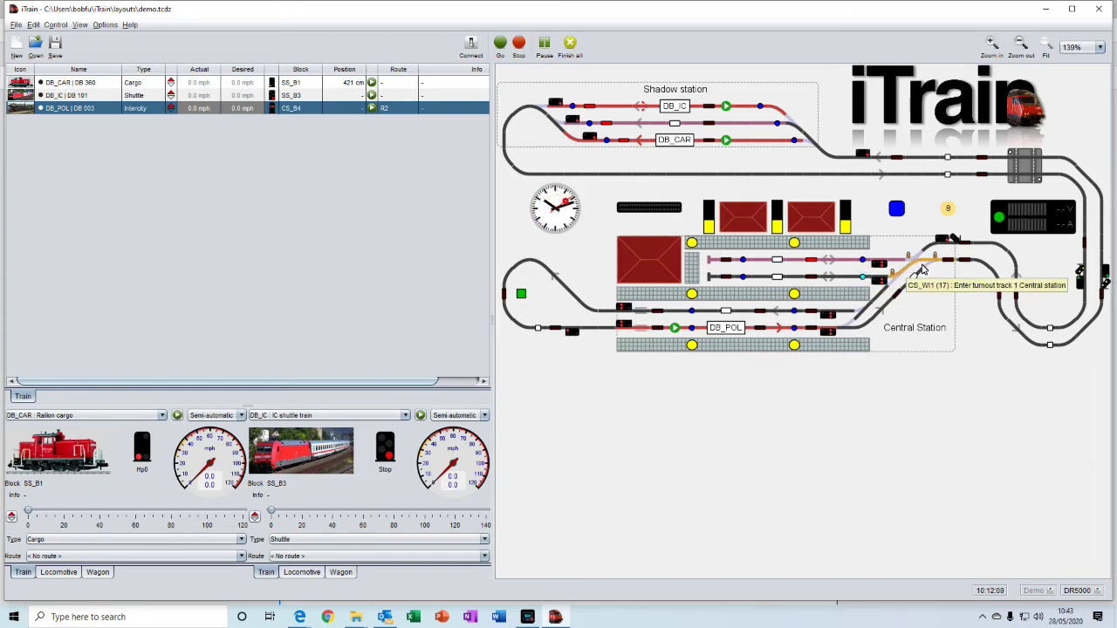
Step: Check action A2's execution steps, then view the DB 360 diesel in the Locomotive editor
left_click(33, 24)
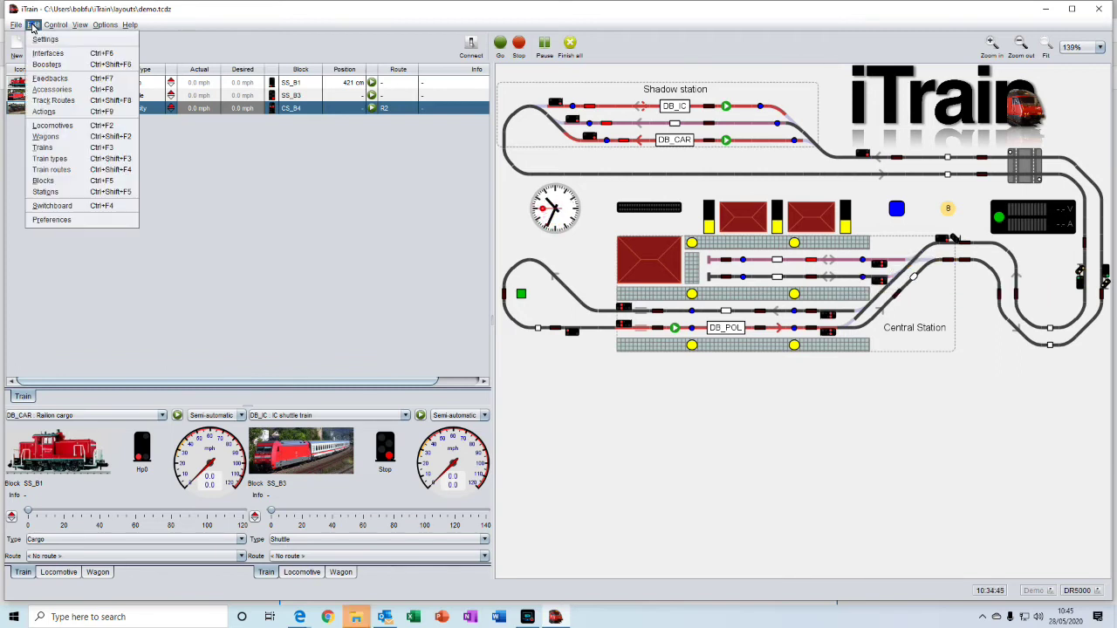
left_click(48, 112)
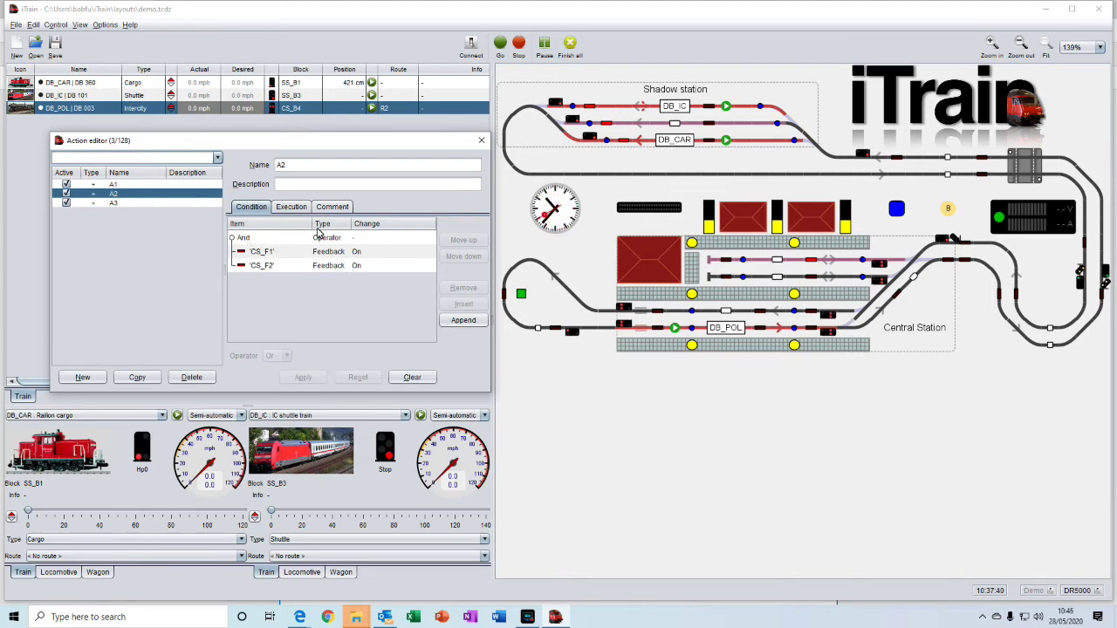
left_click(297, 207)
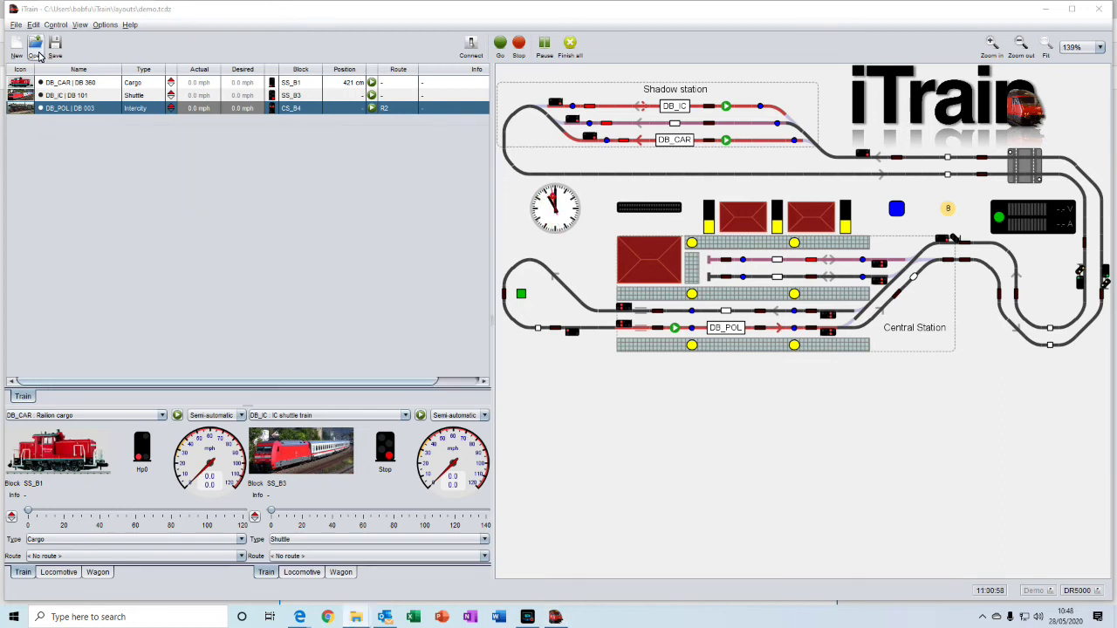
left_click(34, 25)
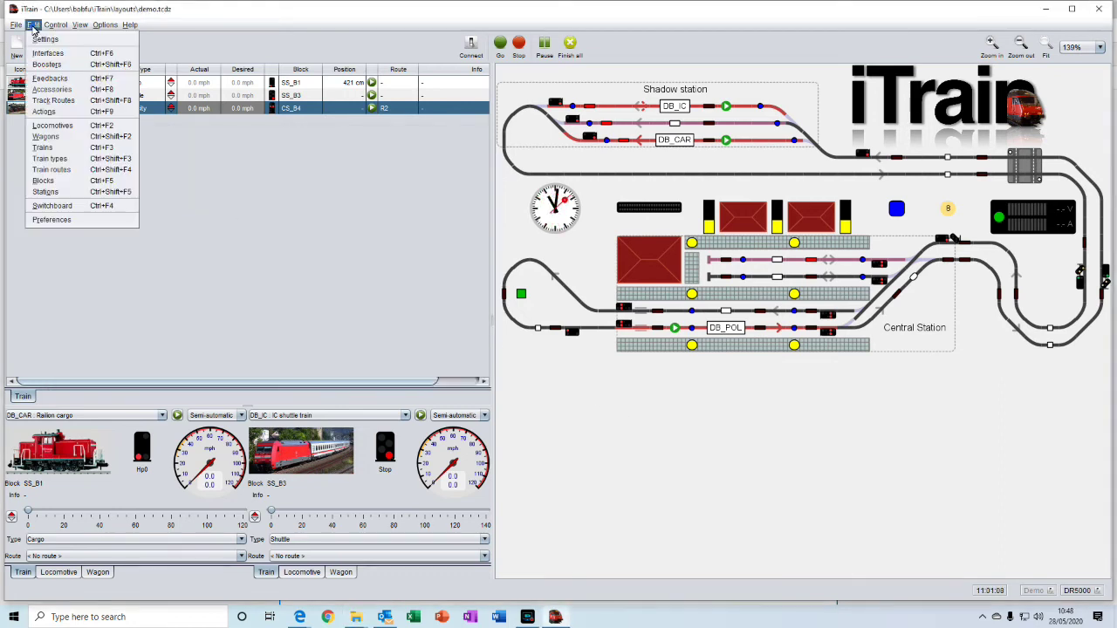
left_click(52, 127)
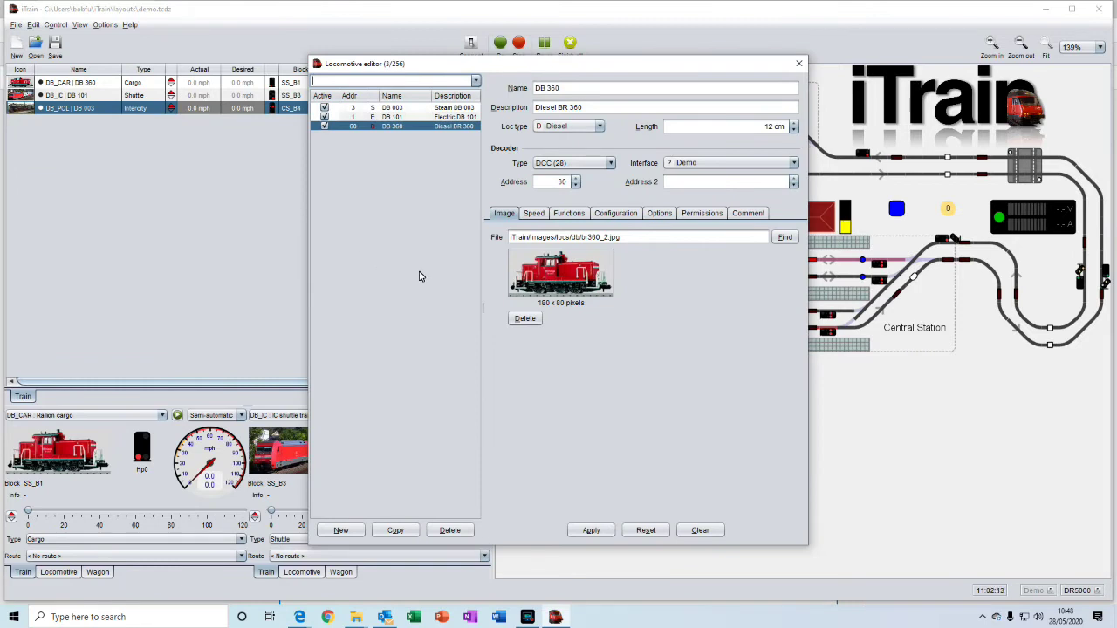
Step: Close the Locomotive editor, check the IC shuttle wagon's details, then review the Train editor
left_click(799, 65)
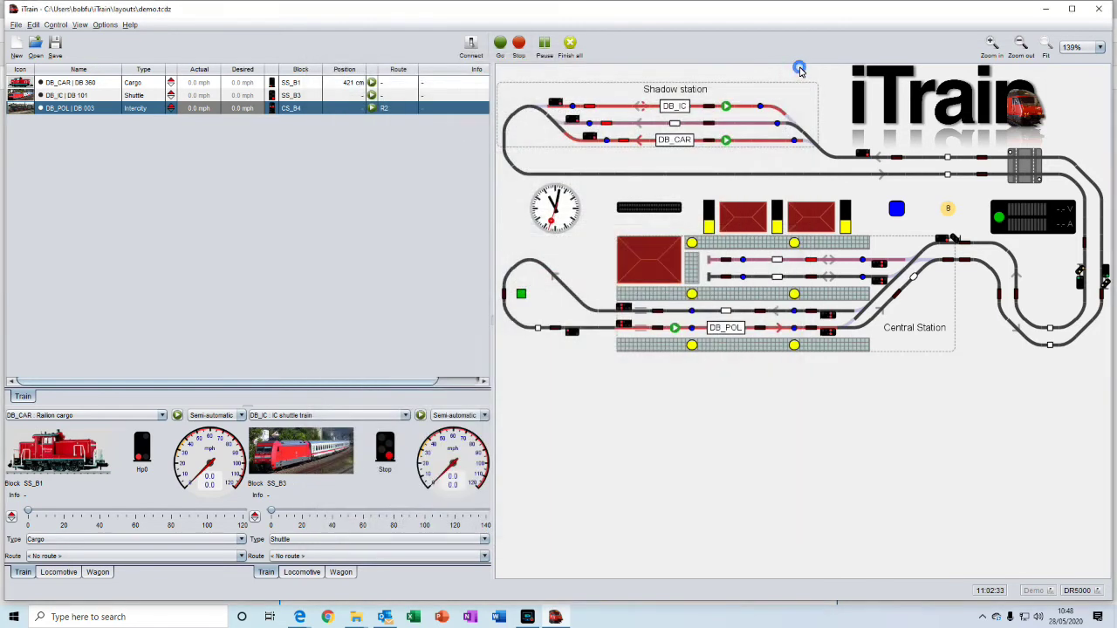
left_click(32, 25)
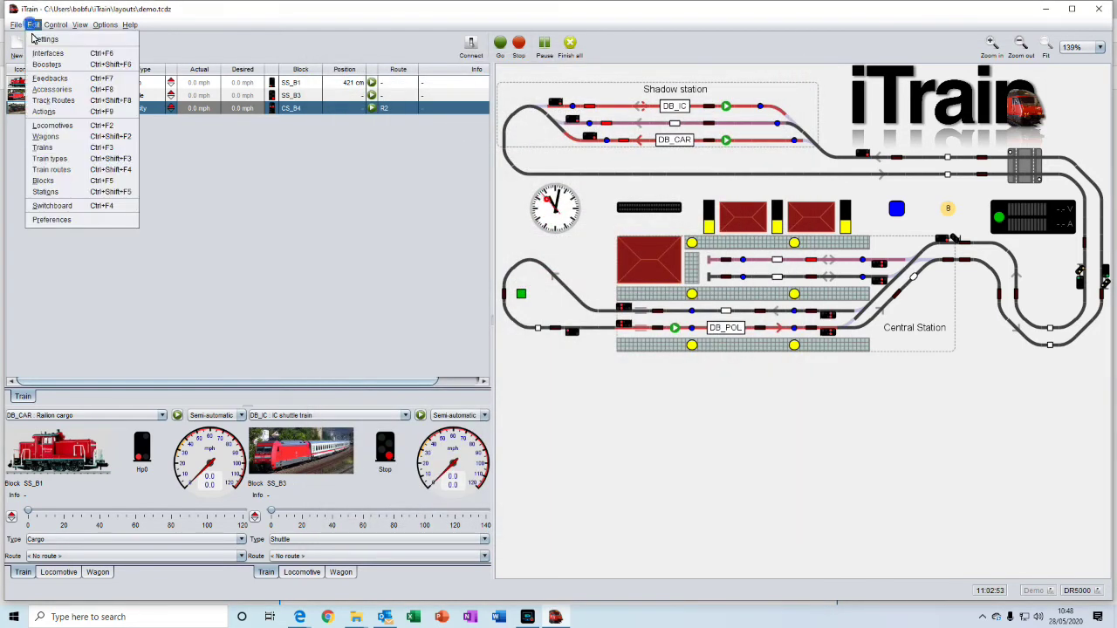
left_click(59, 139)
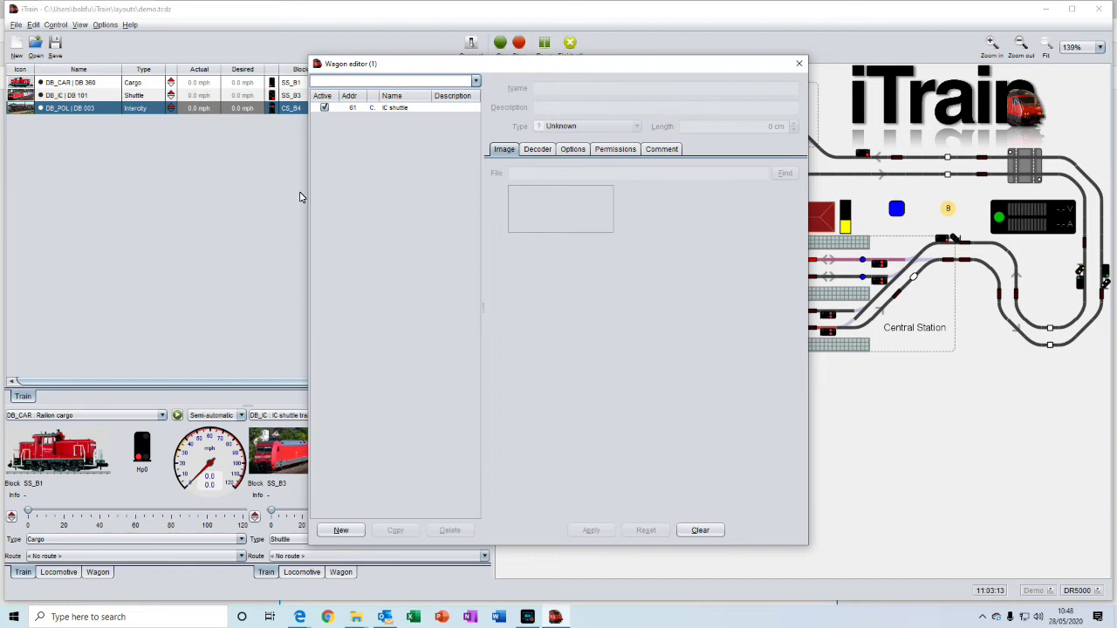
left_click(370, 110)
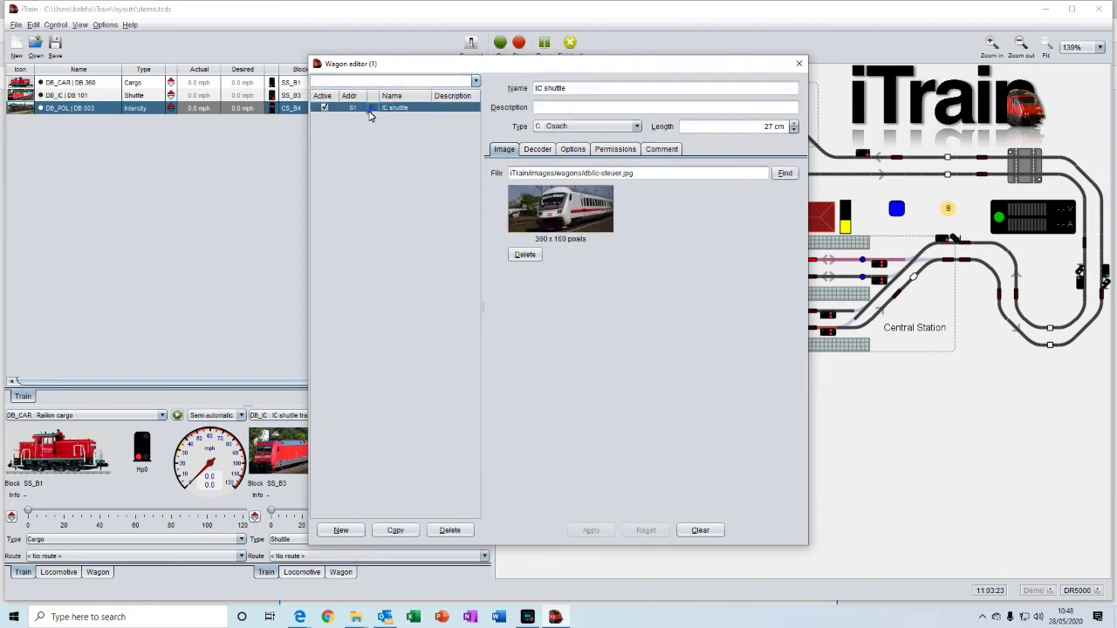
left_click(798, 63)
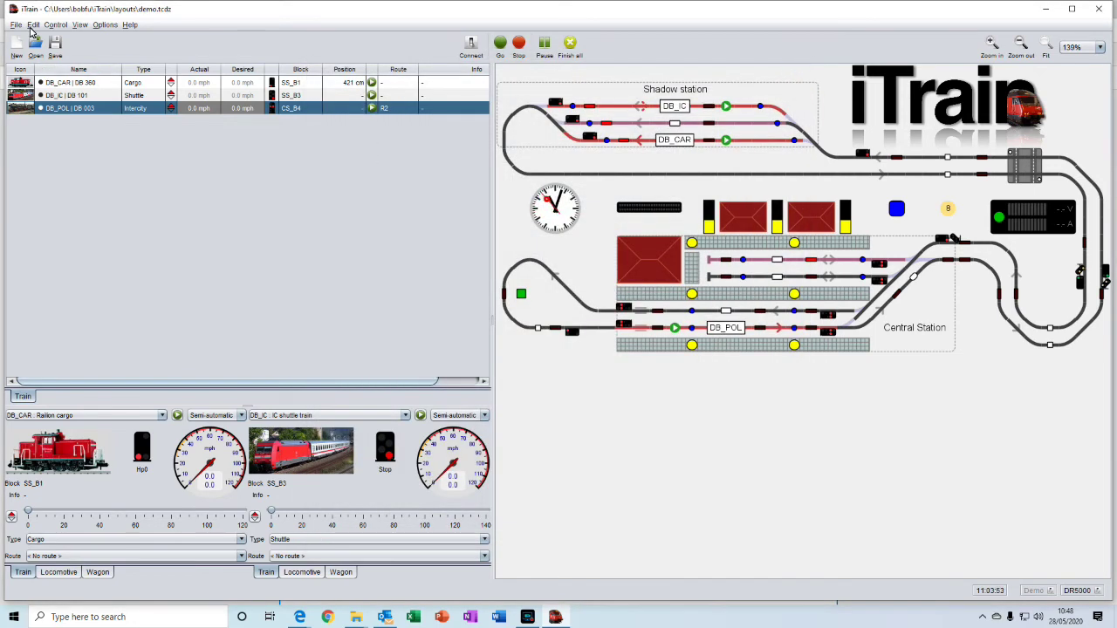
left_click(32, 25)
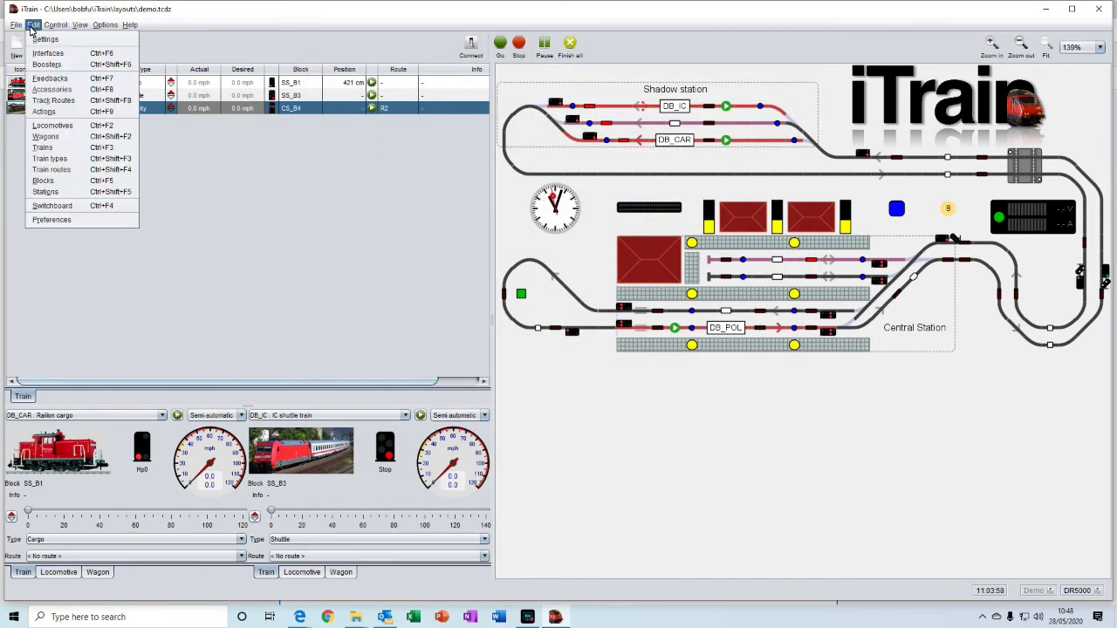
left_click(47, 148)
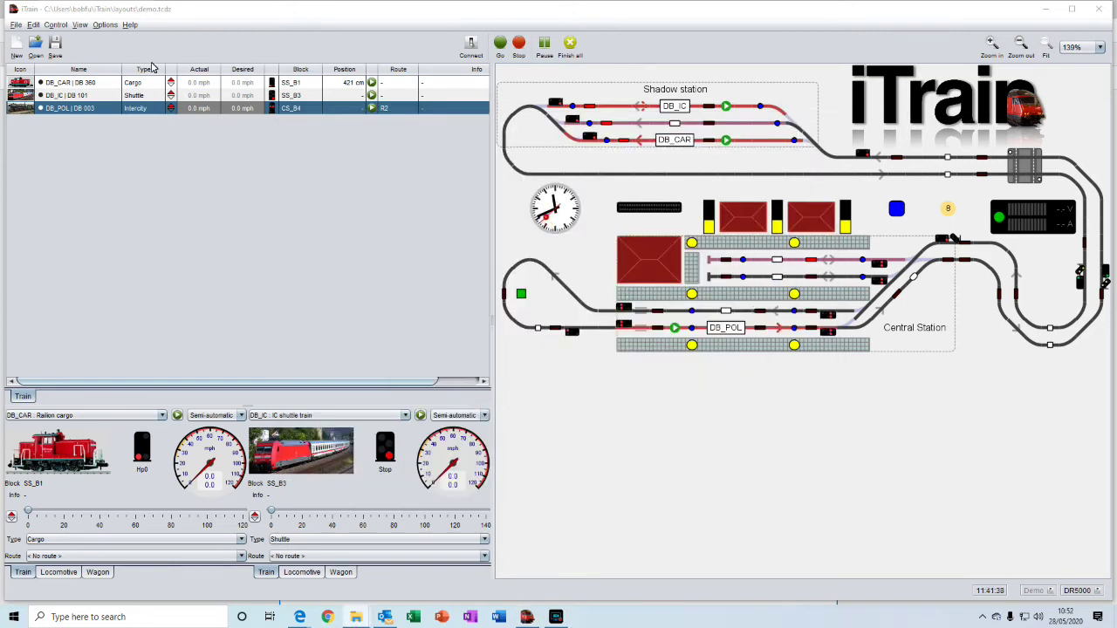
left_click(34, 26)
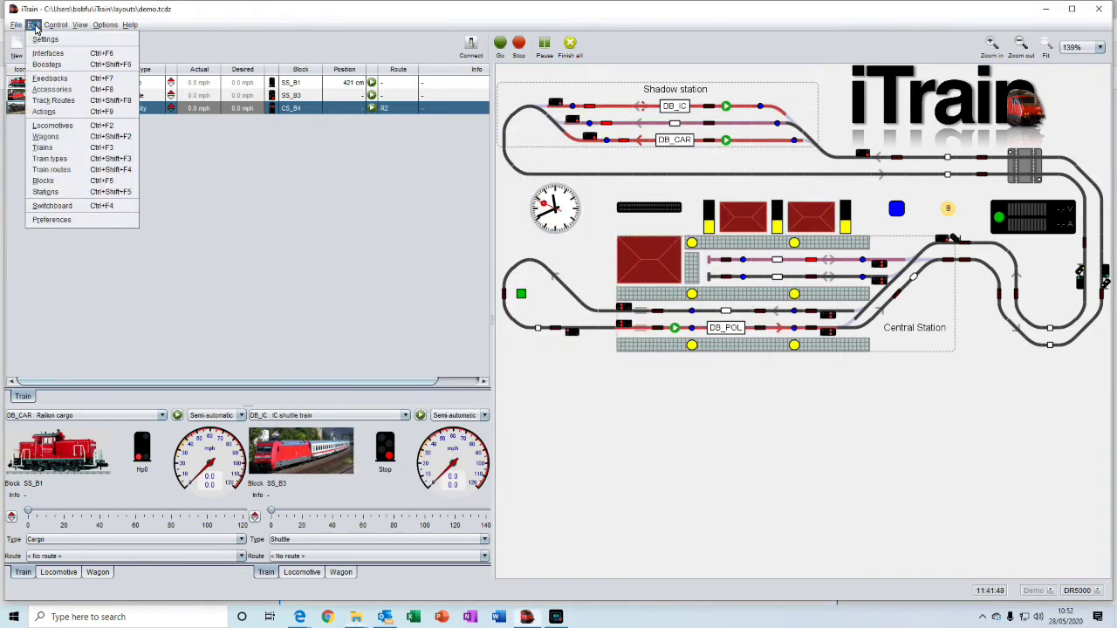
left_click(52, 157)
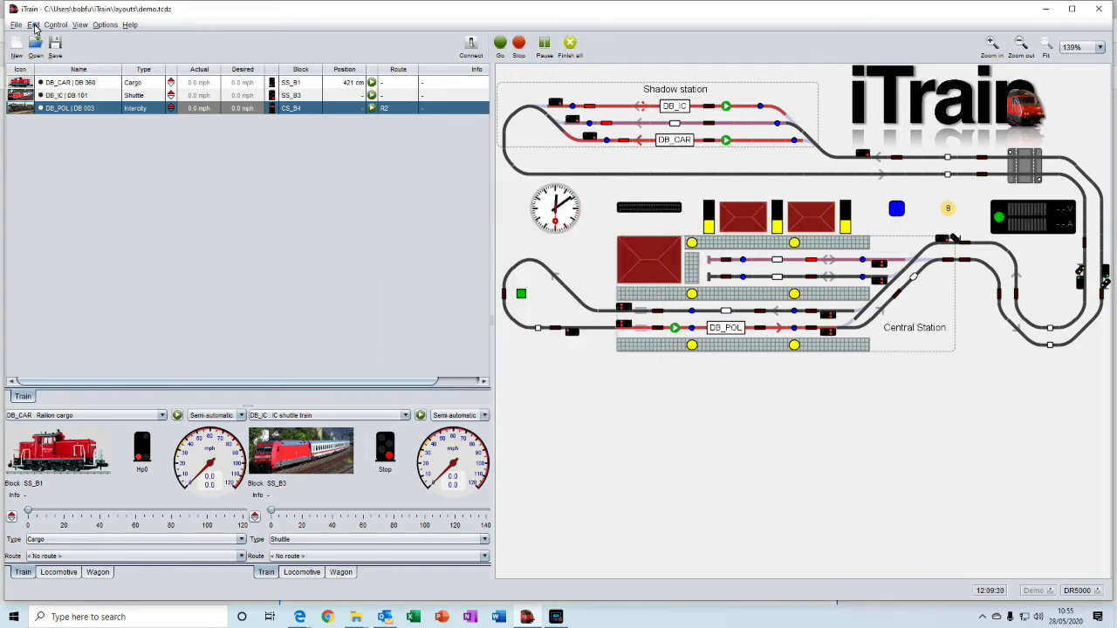
Step: Review route R1, then start DB_CAR automatically from the shadow station toward CS_B3
left_click(34, 25)
left_click(62, 171)
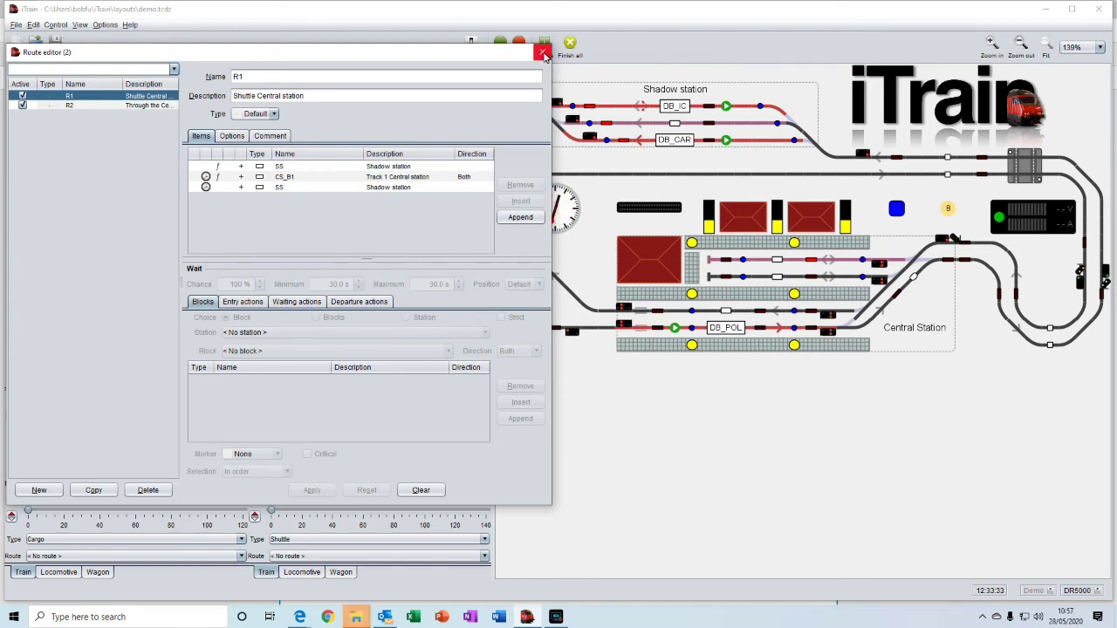
left_click(542, 53)
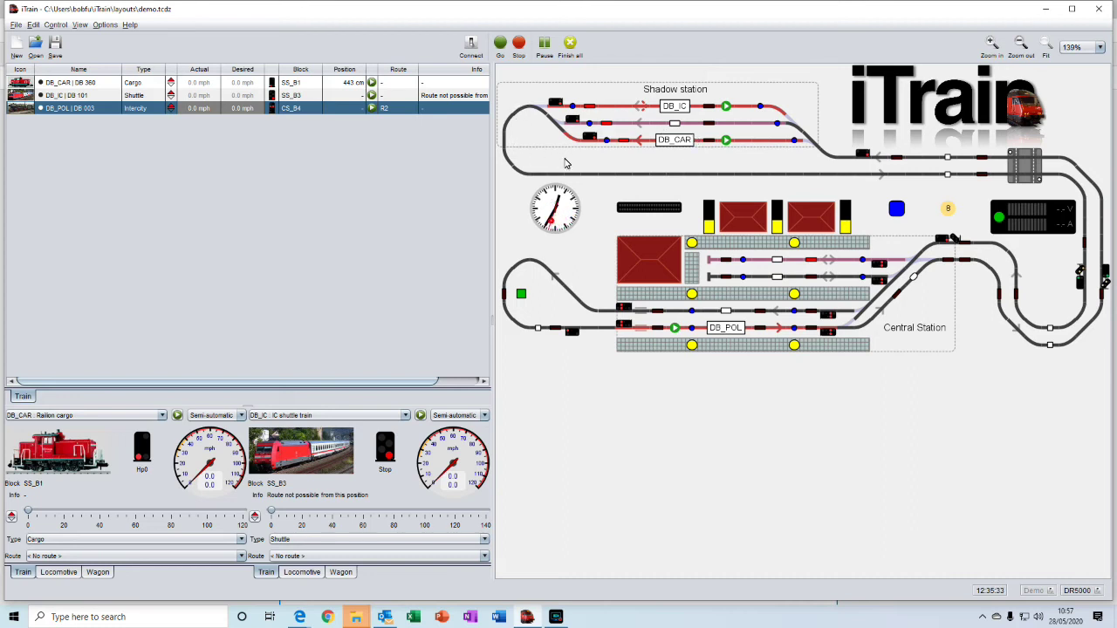
left_click(725, 142)
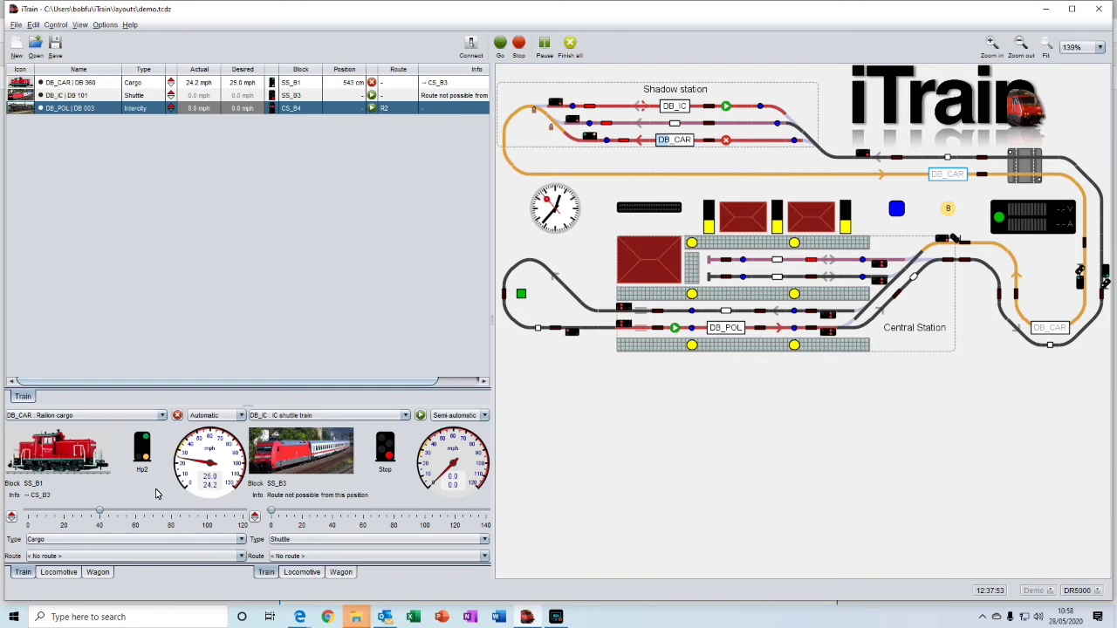
left_click(32, 25)
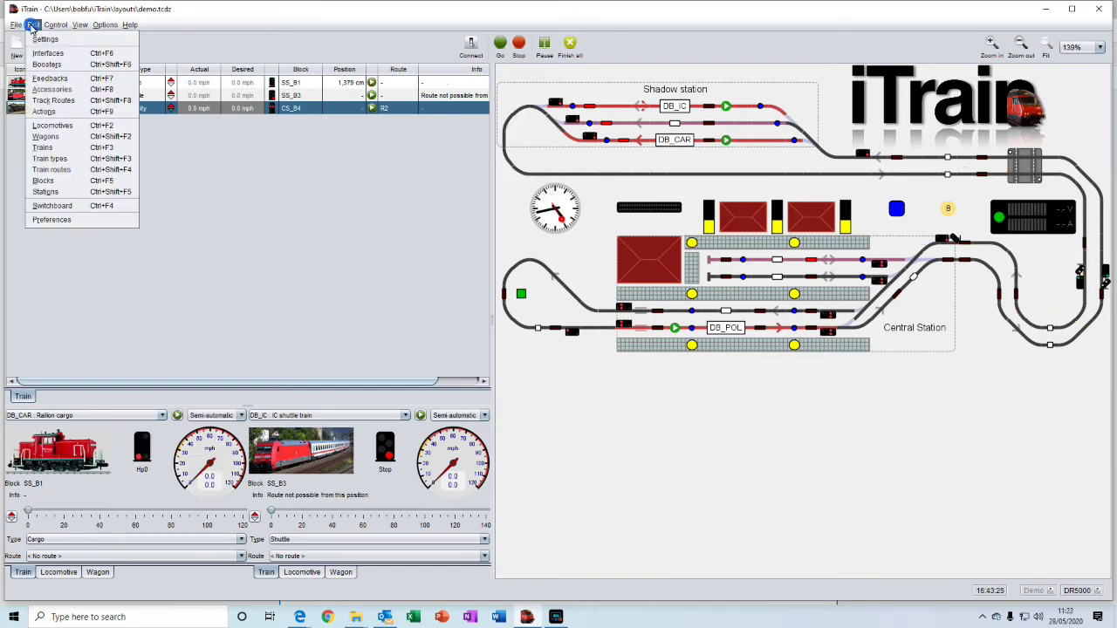
left_click(44, 181)
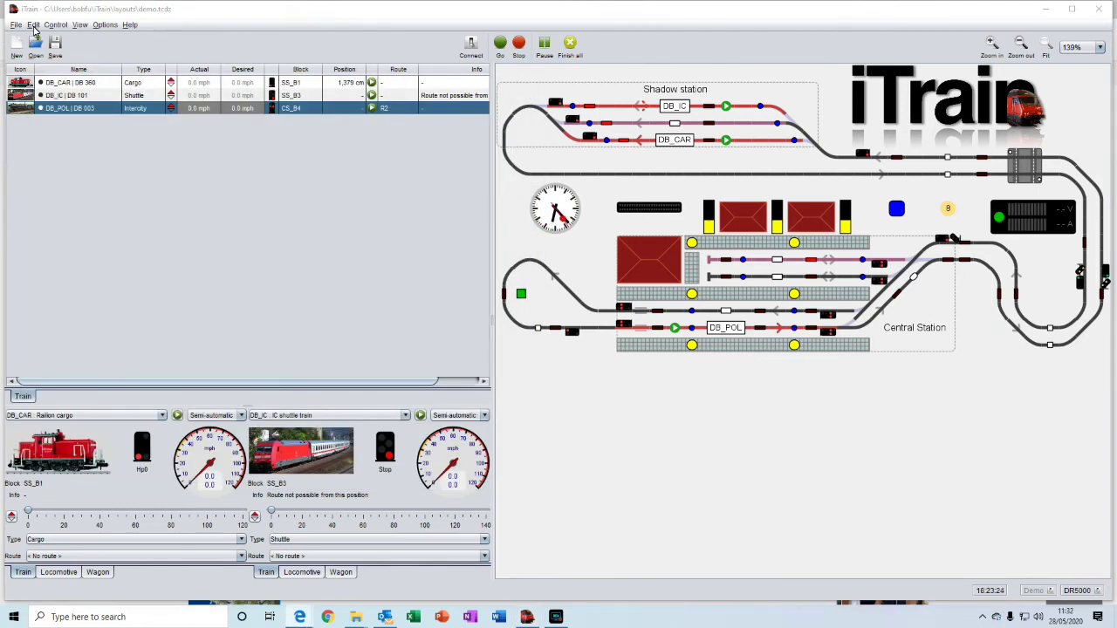
left_click(33, 26)
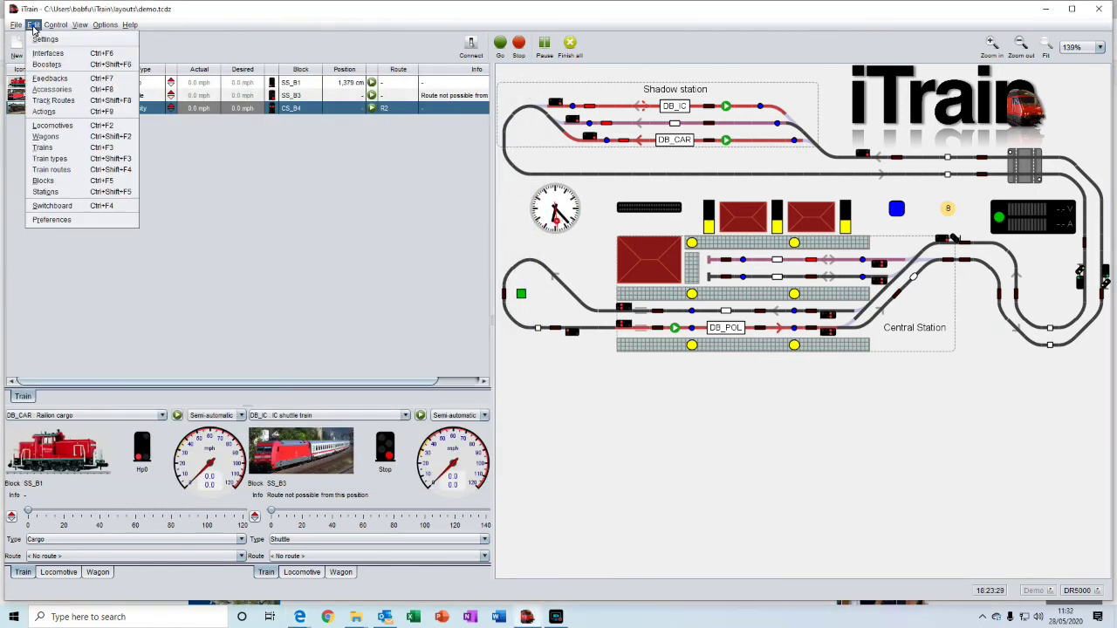
left_click(45, 191)
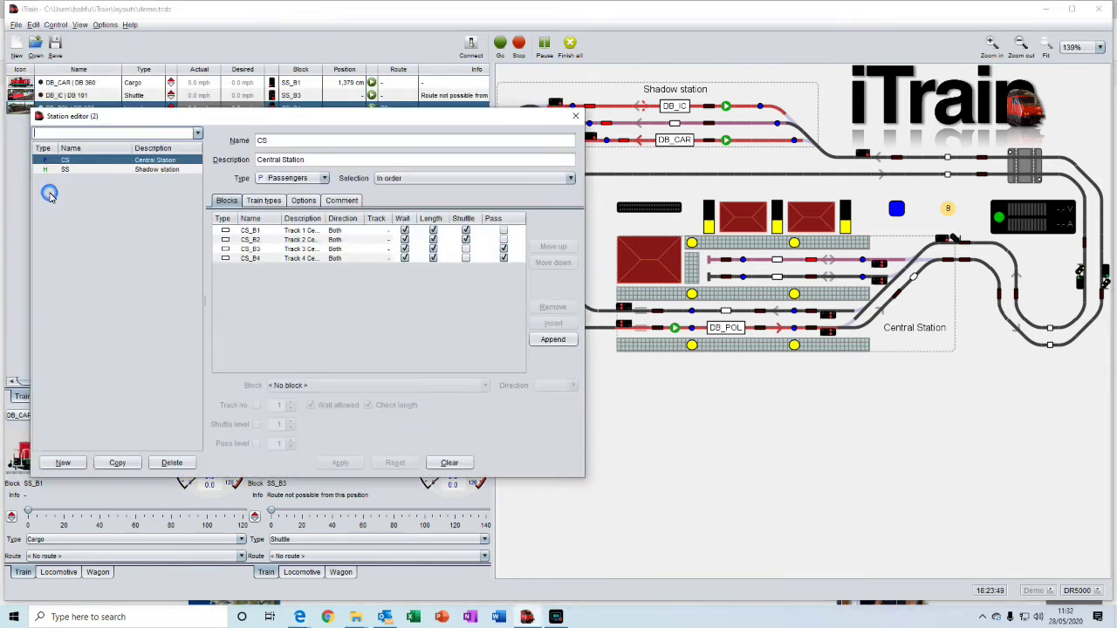
left_click(576, 118)
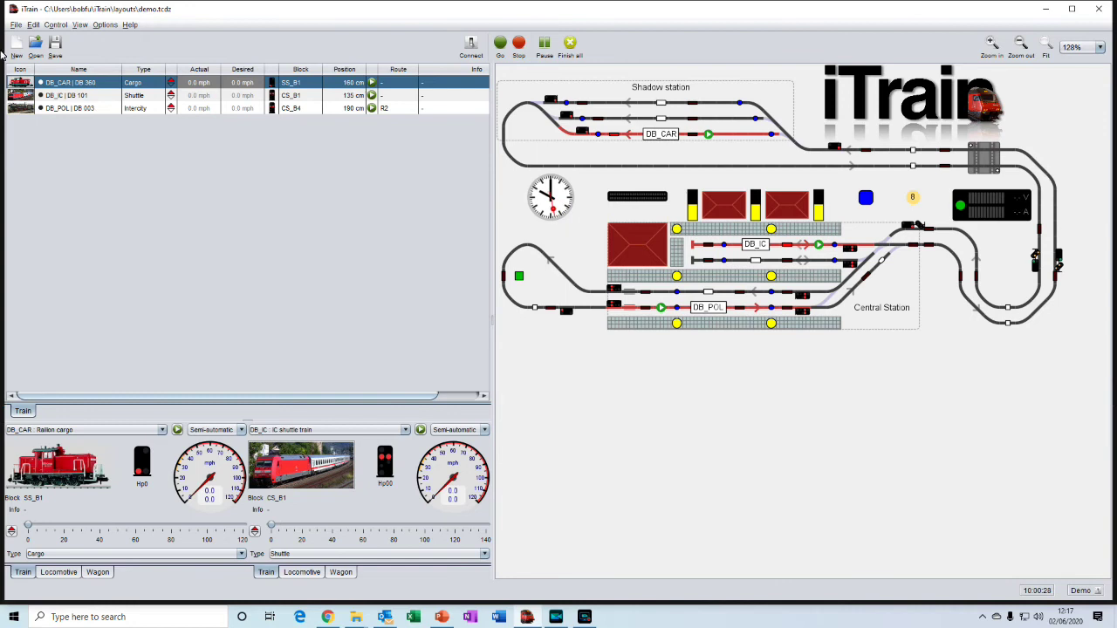
left_click(34, 25)
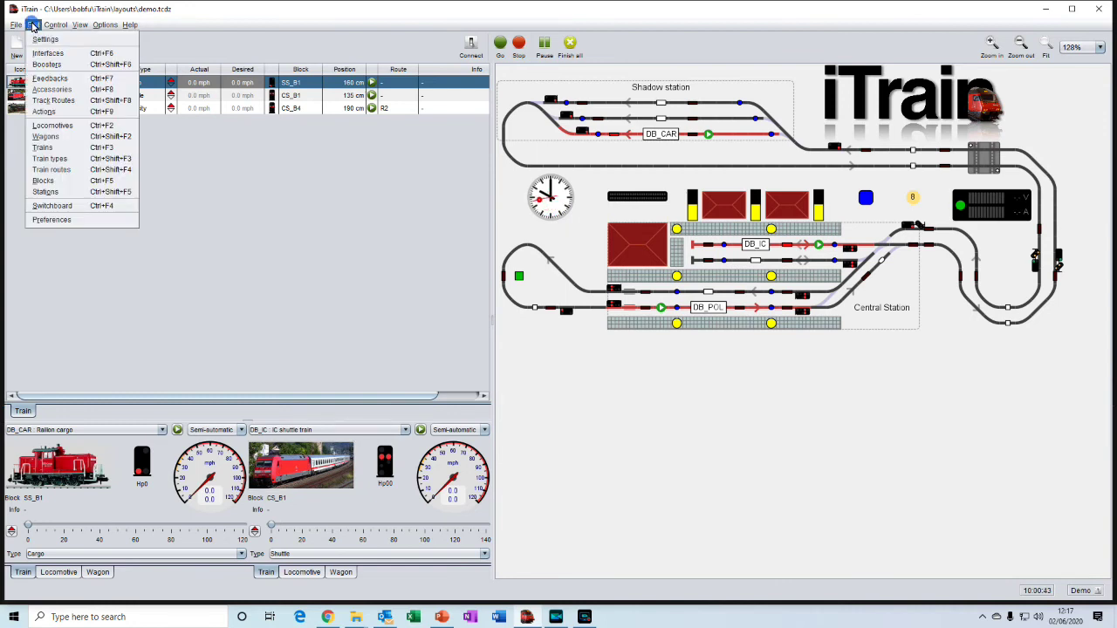
left_click(52, 205)
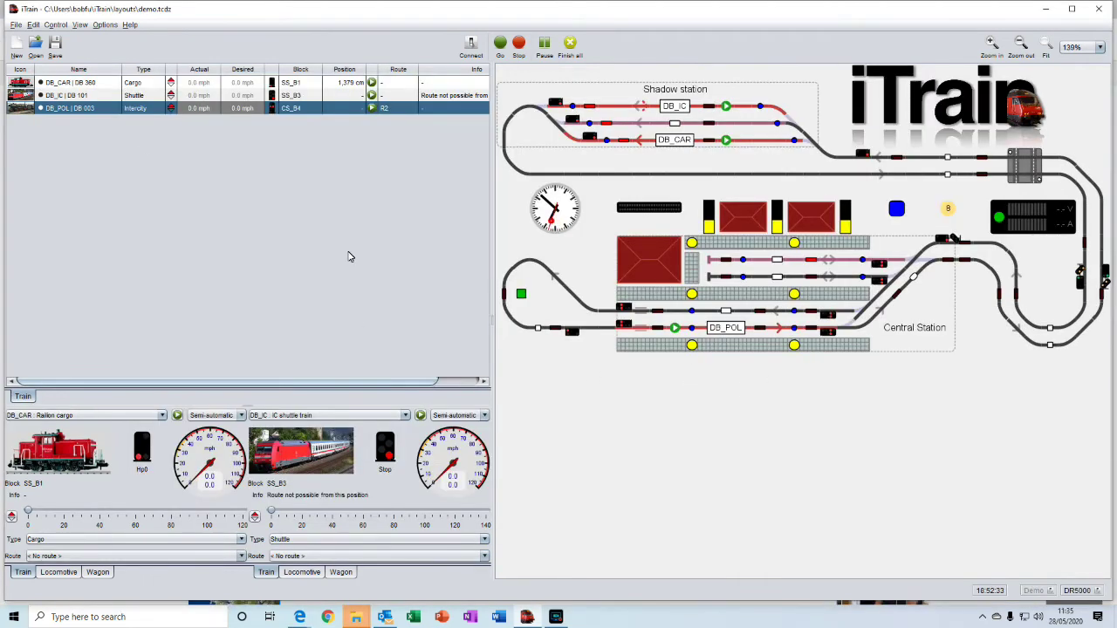
Step: Glance at the Control menu's commands, then show the View menu's tools
left_click(55, 25)
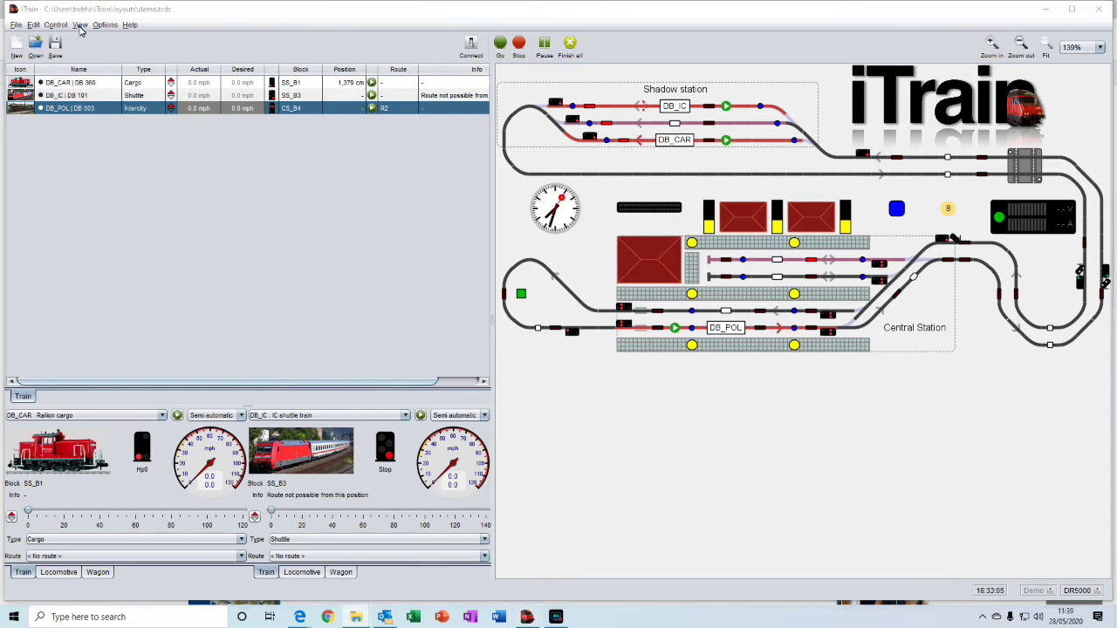
left_click(80, 25)
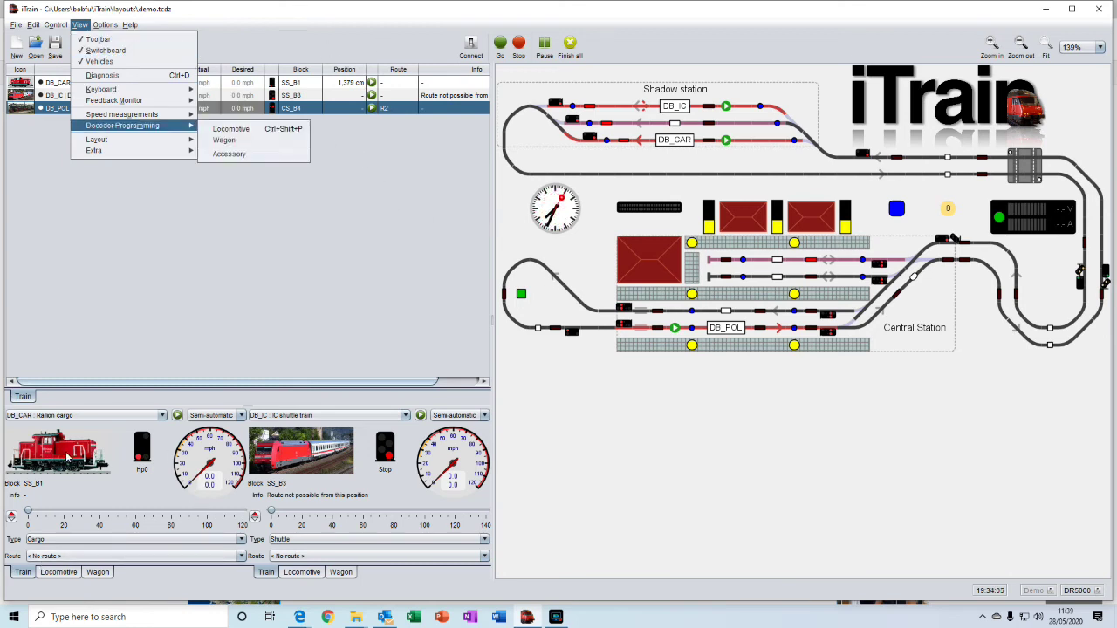
left_click(102, 76)
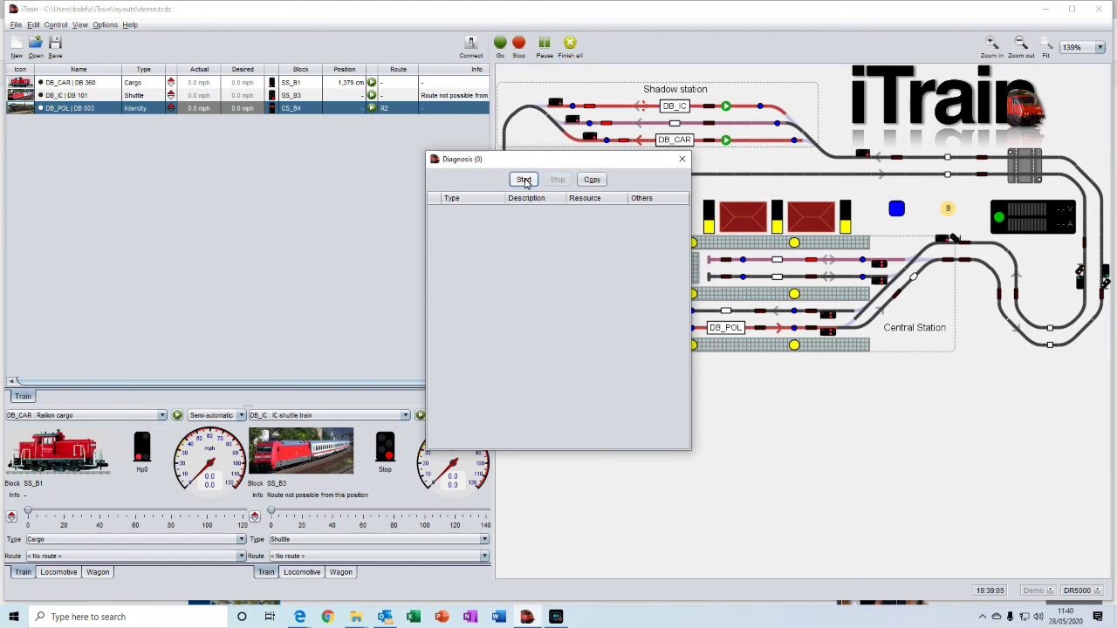
left_click(523, 179)
left_click(682, 160)
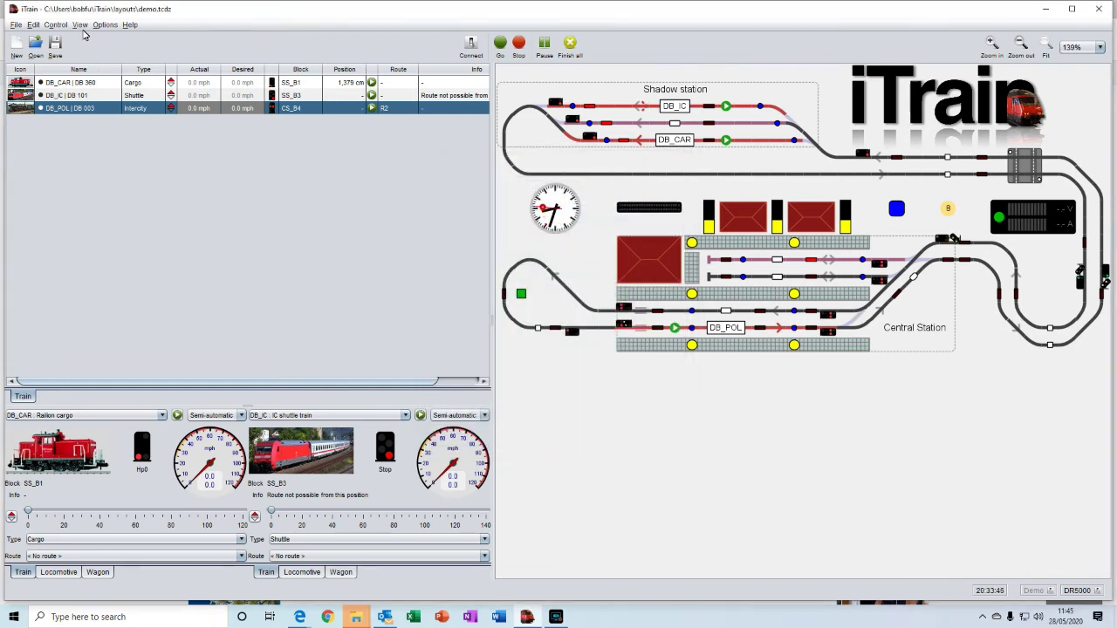
Step: Switch accessory 1 from red to green on the demo keyboard panel, then close the panel
left_click(79, 24)
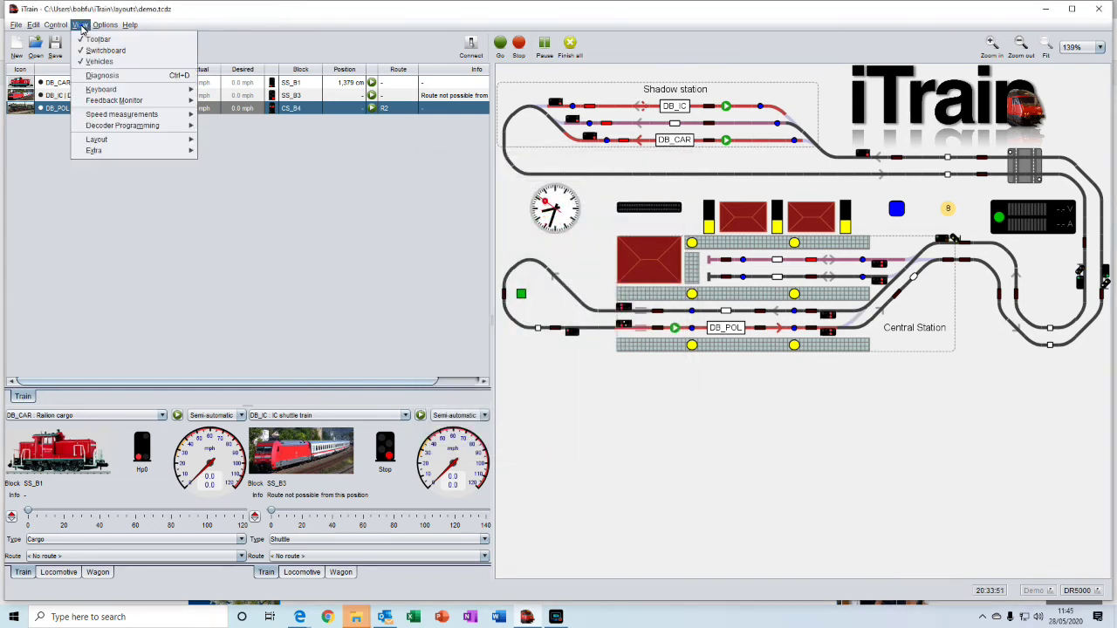
mouse_move(148, 89)
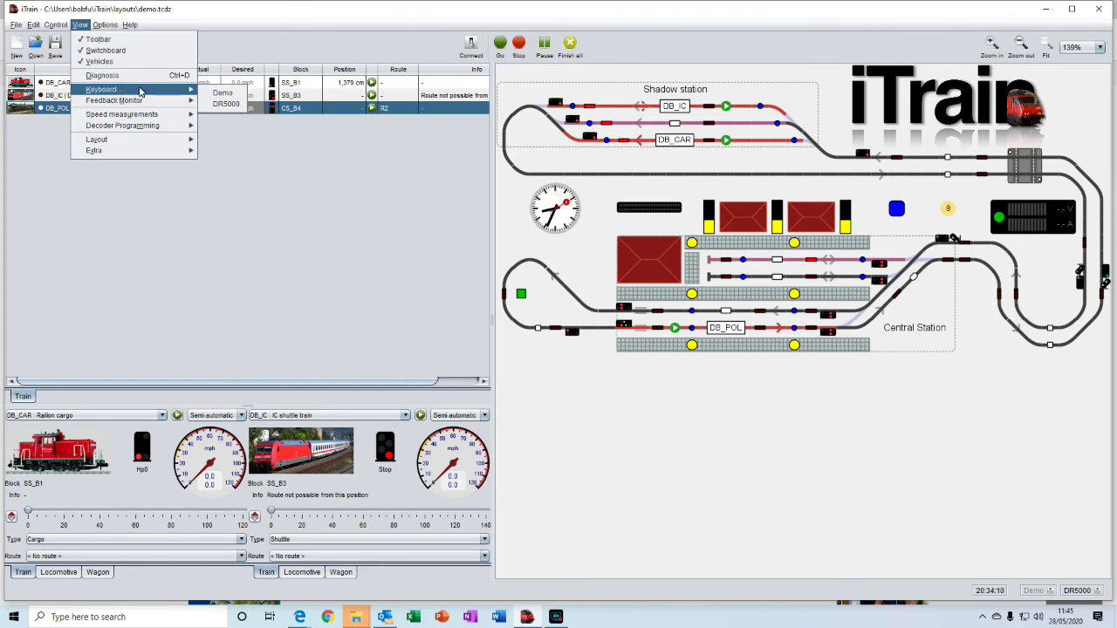
left_click(225, 96)
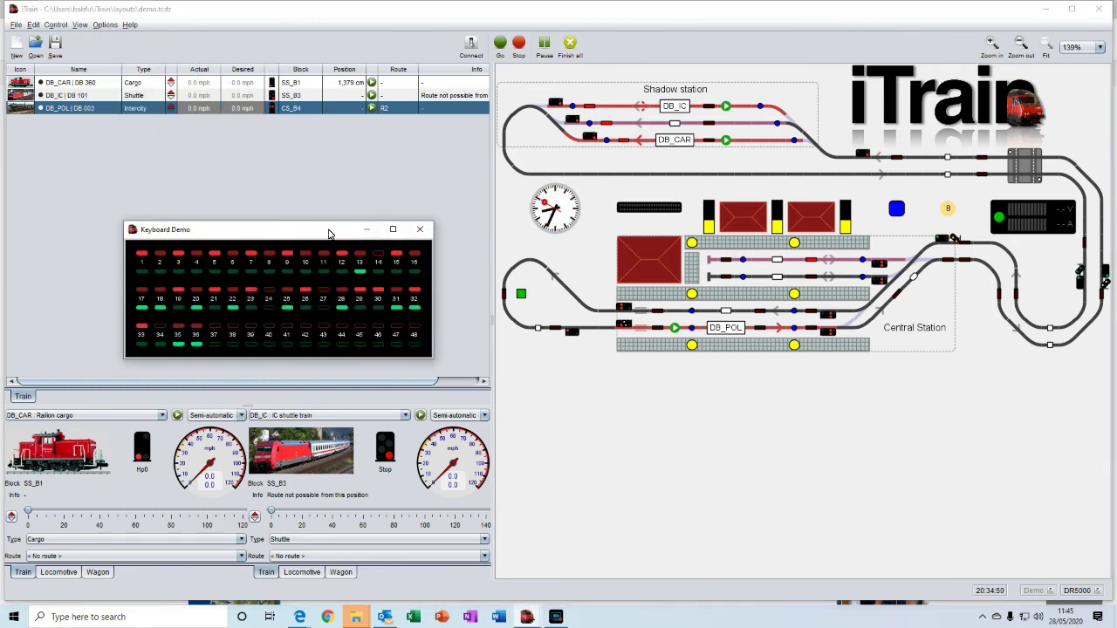
left_click_drag(332, 232, 395, 177)
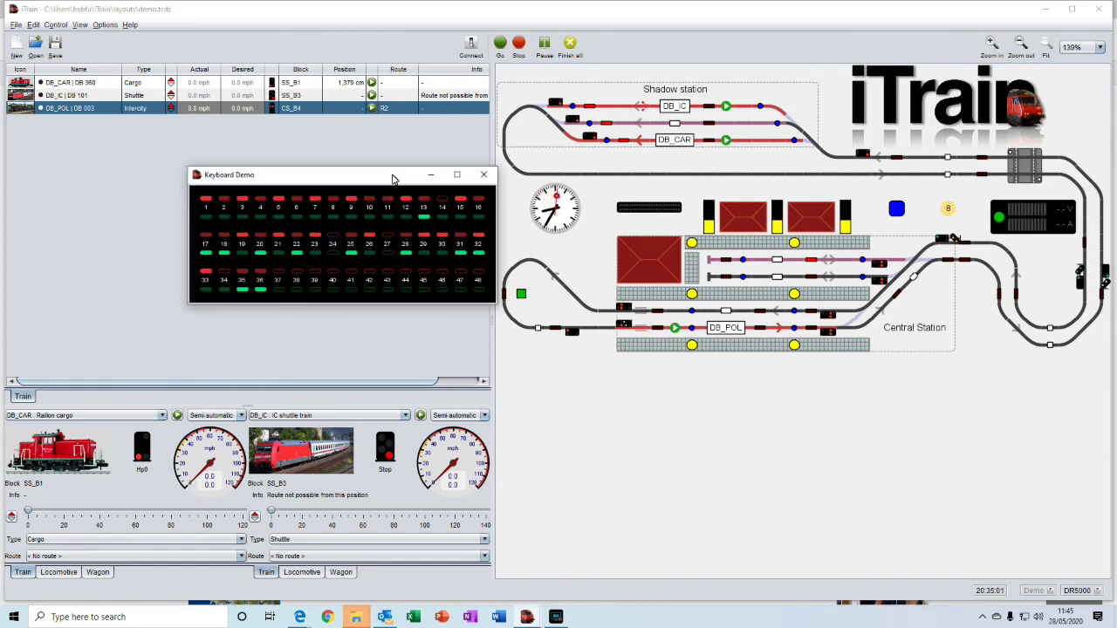
left_click(208, 219)
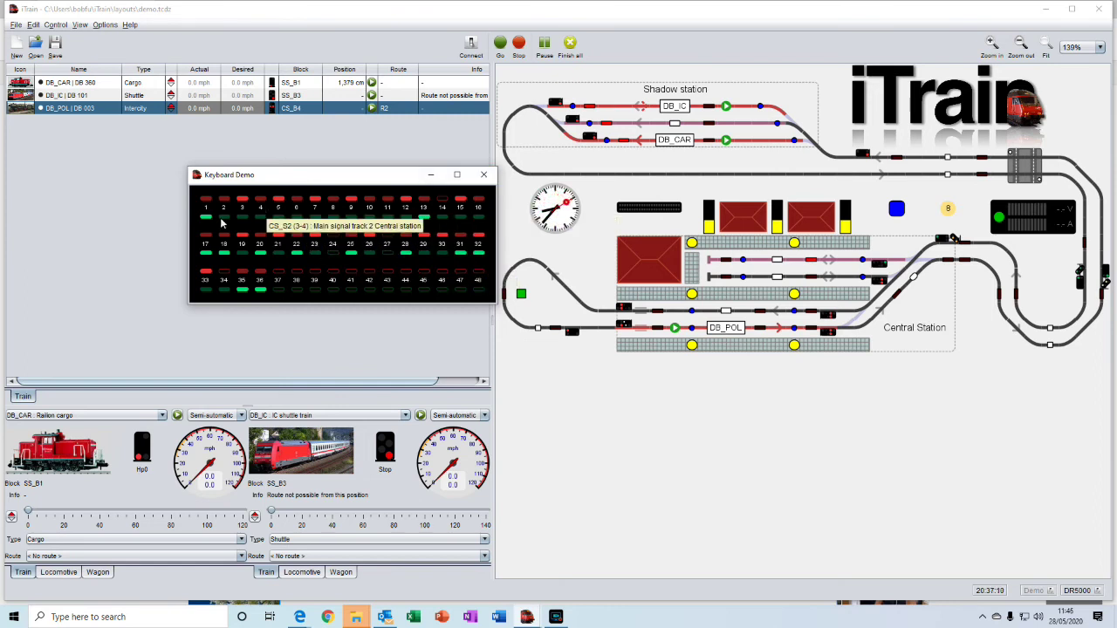
left_click(484, 177)
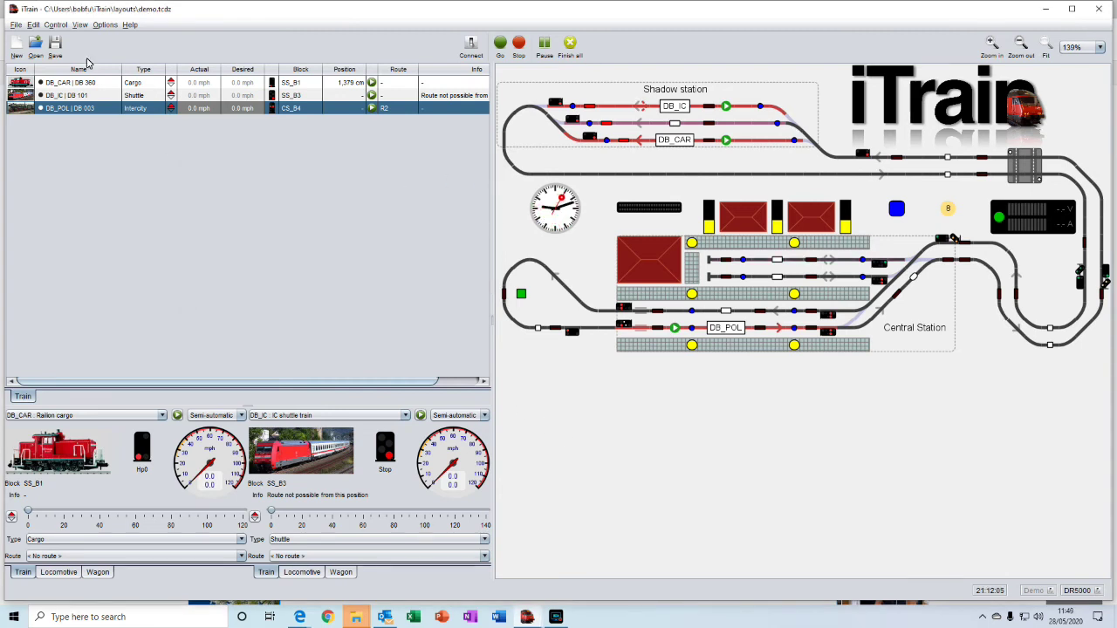
Step: Toggle feedback sensor 19 off and back on in the demo feedback monitor, then close it
left_click(79, 26)
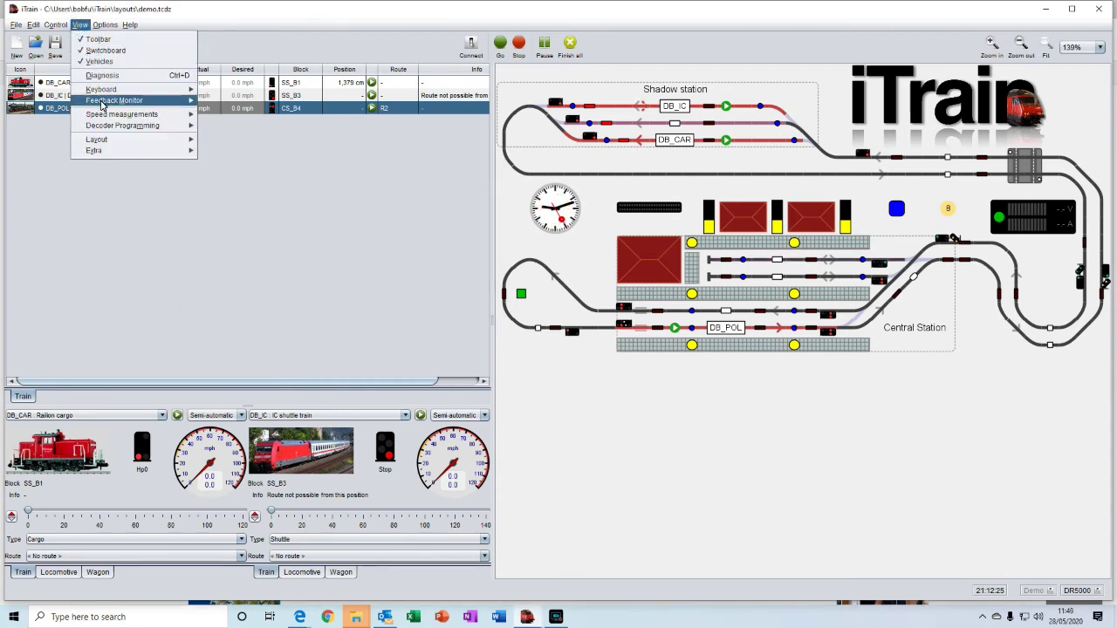
mouse_move(109, 103)
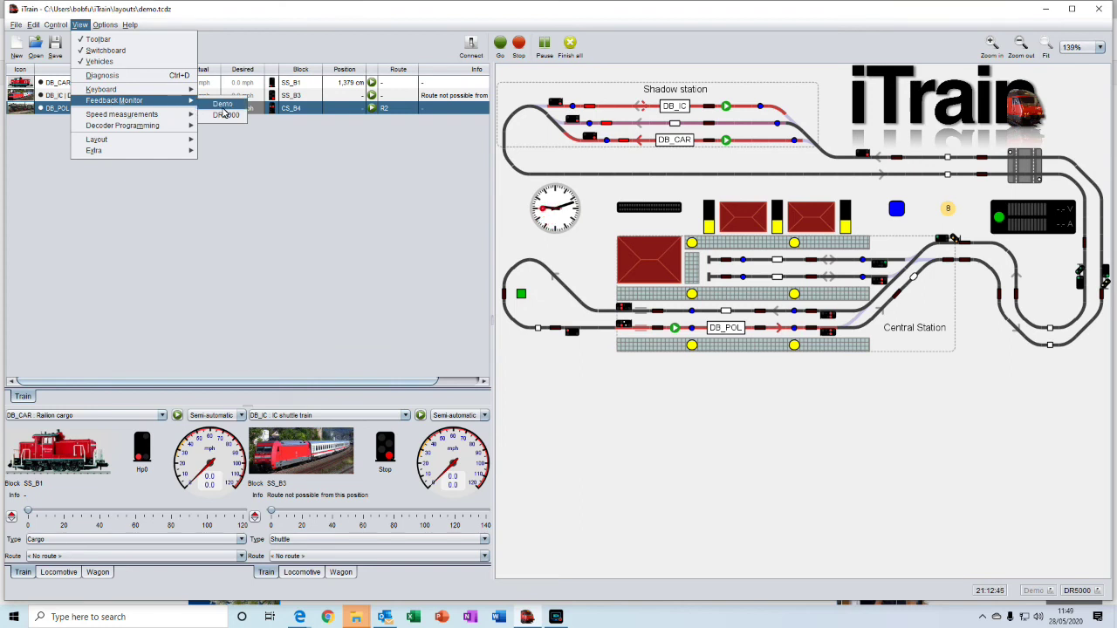
left_click(222, 105)
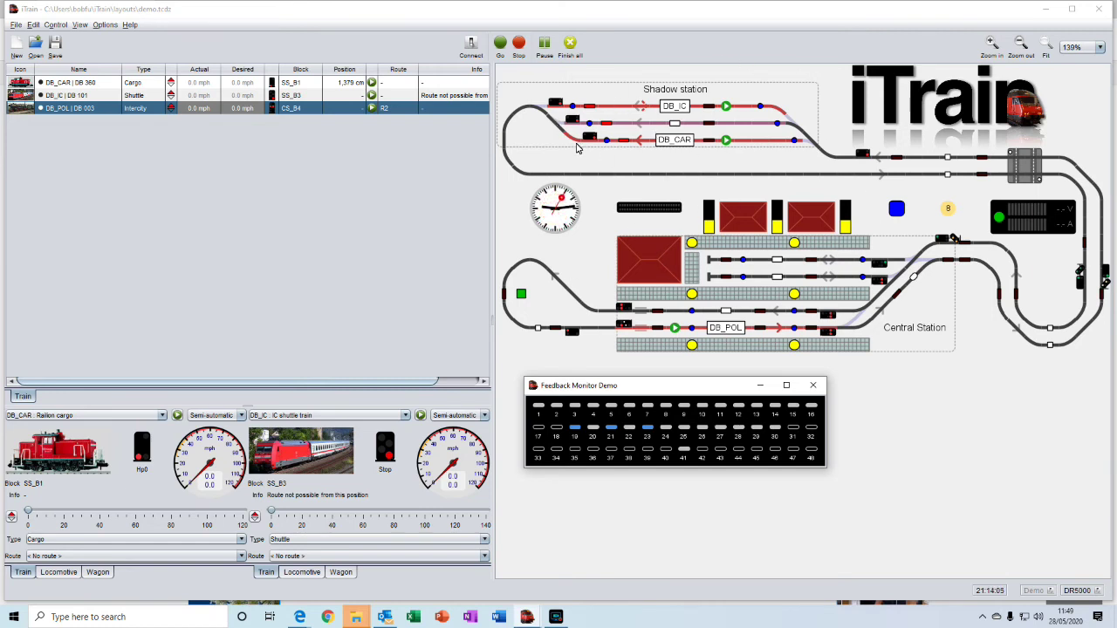
left_click(576, 428)
left_click(576, 430)
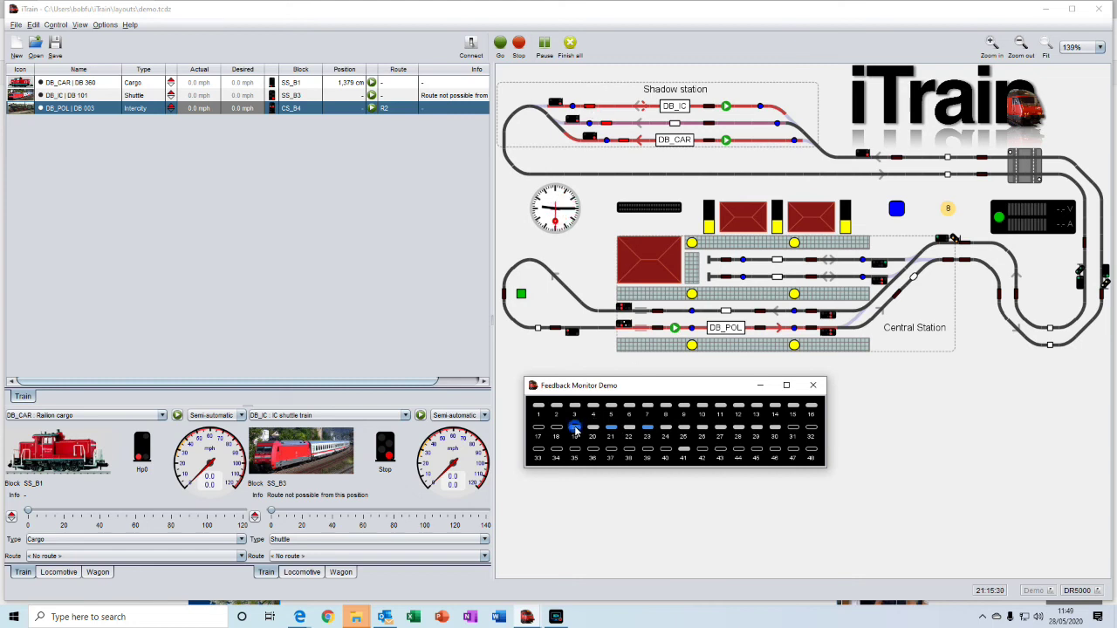
left_click(816, 387)
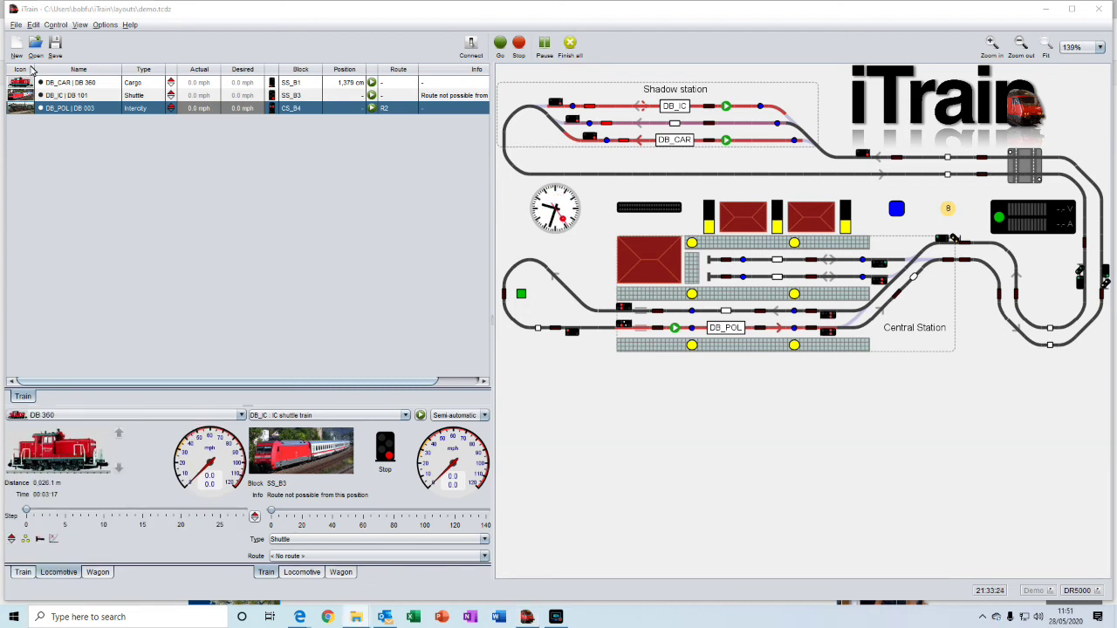
left_click(80, 26)
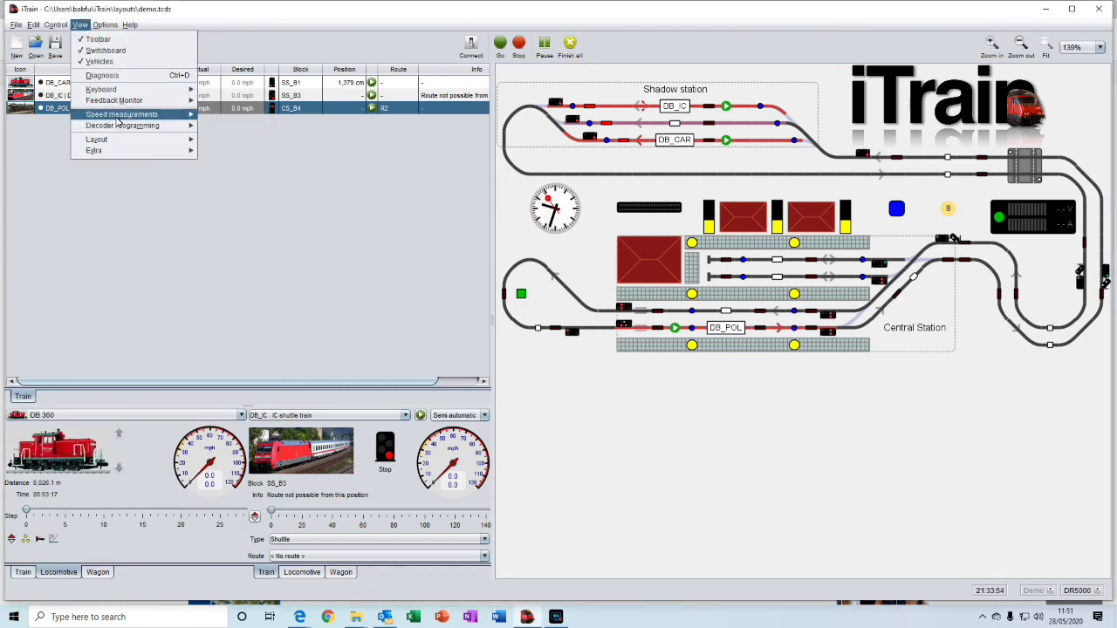
mouse_move(120, 118)
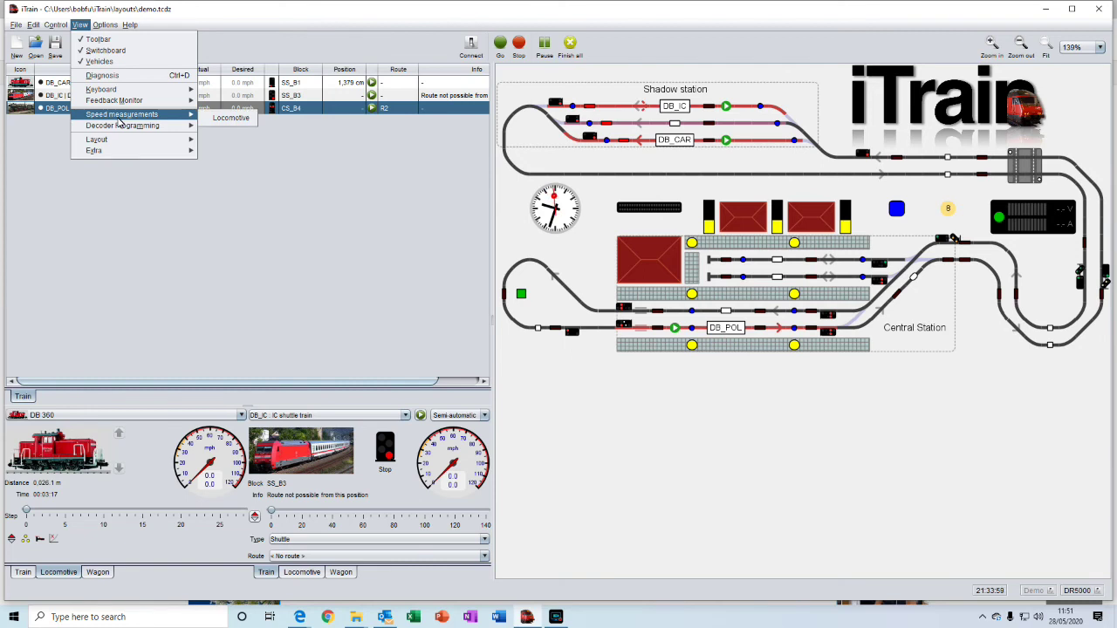
left_click(229, 118)
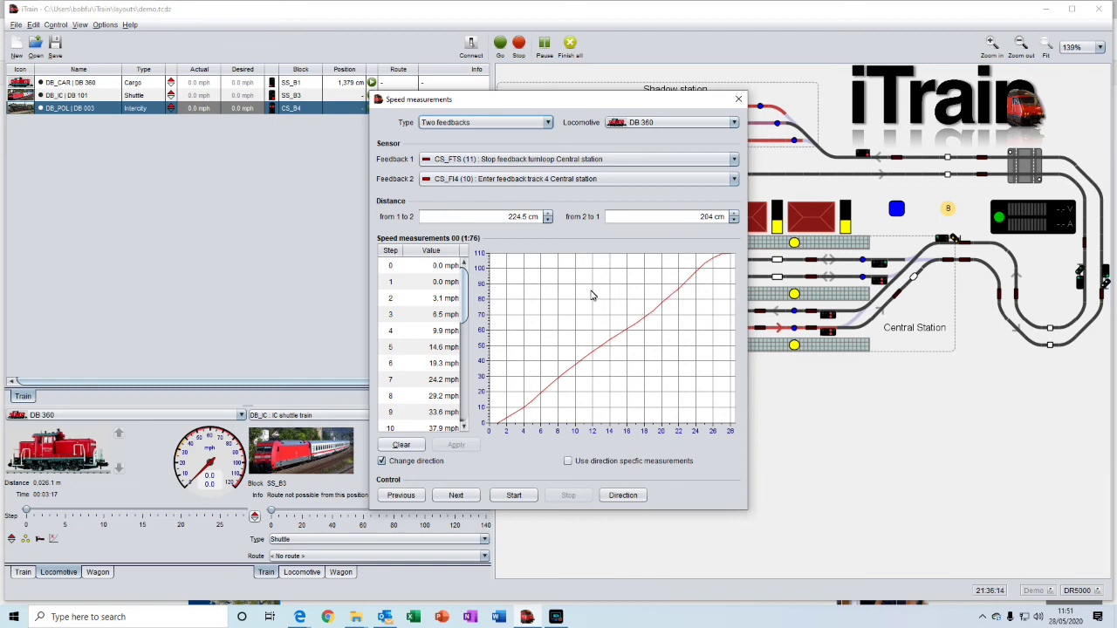
mouse_move(591, 296)
left_click(737, 99)
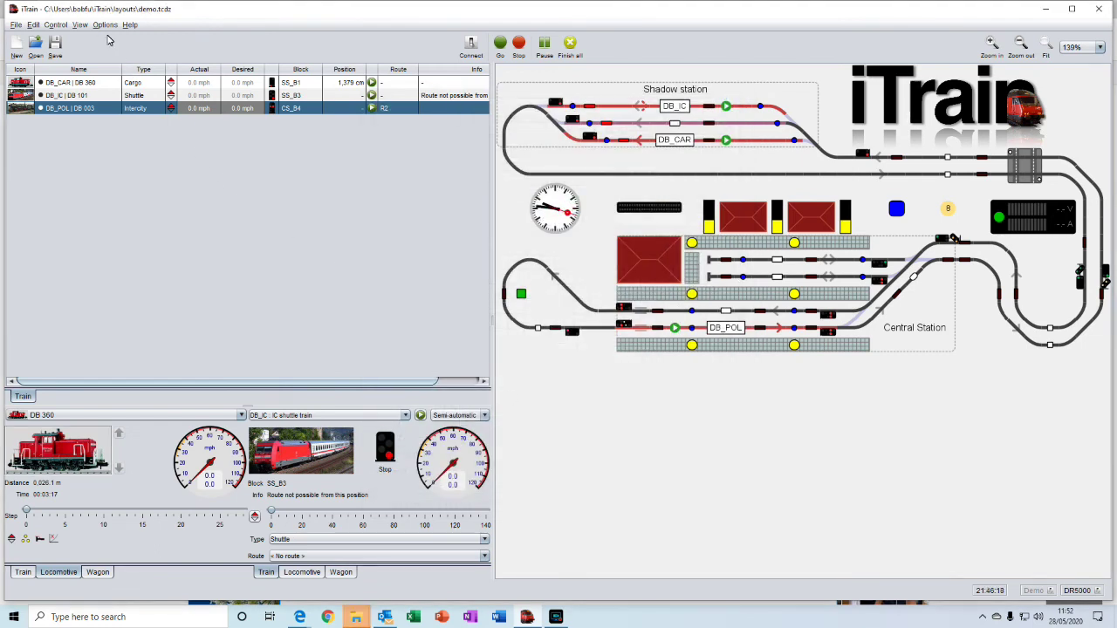
left_click(83, 26)
mouse_move(113, 129)
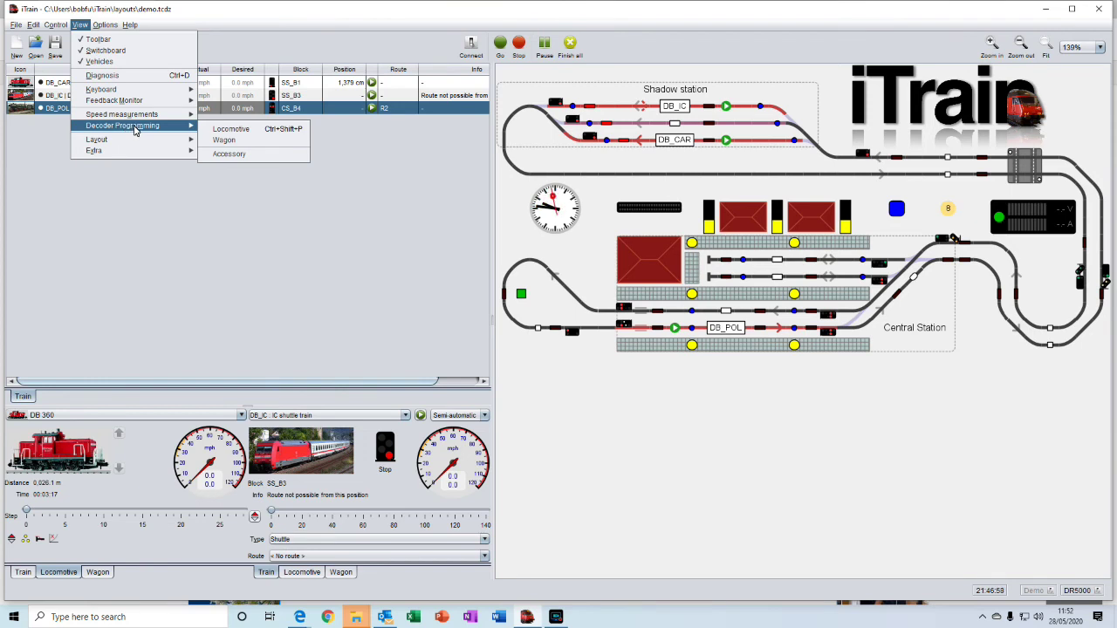
left_click(225, 130)
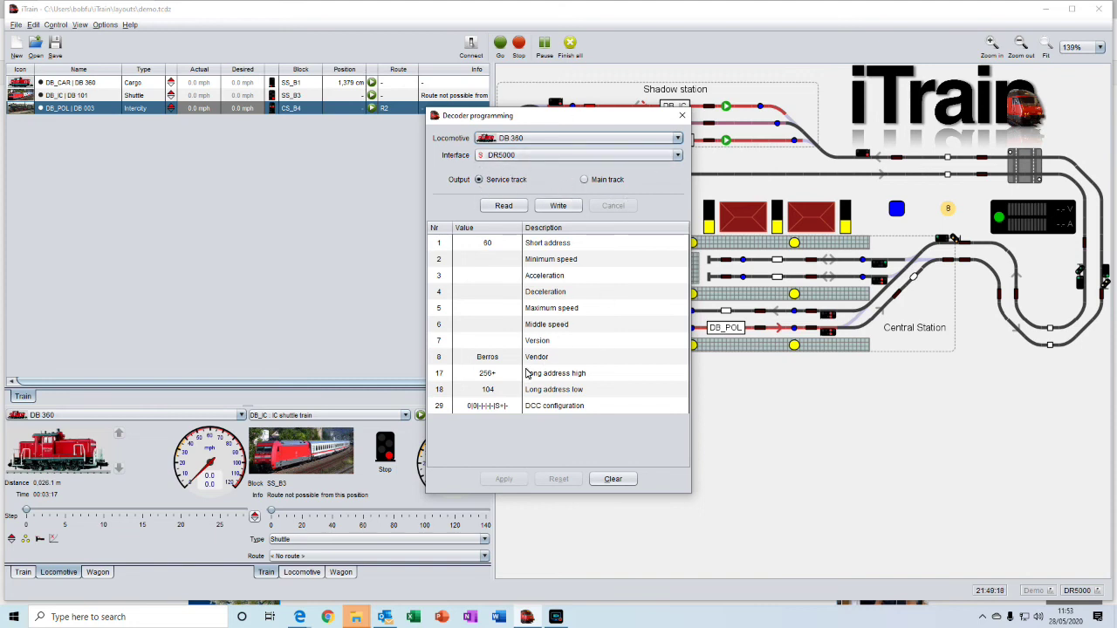
left_click(683, 116)
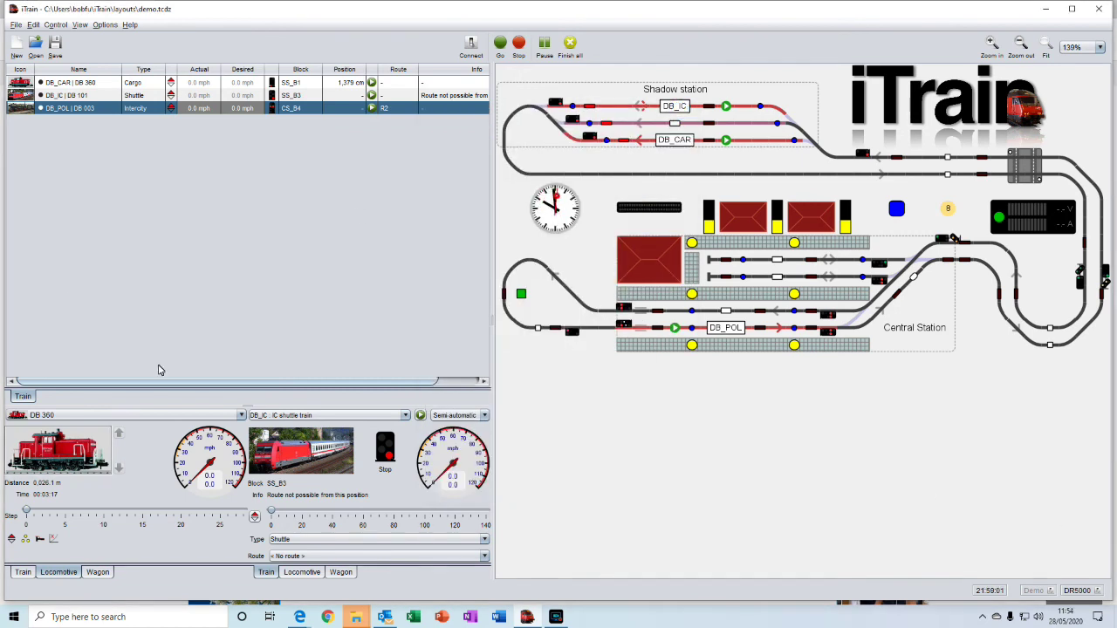
left_click(80, 24)
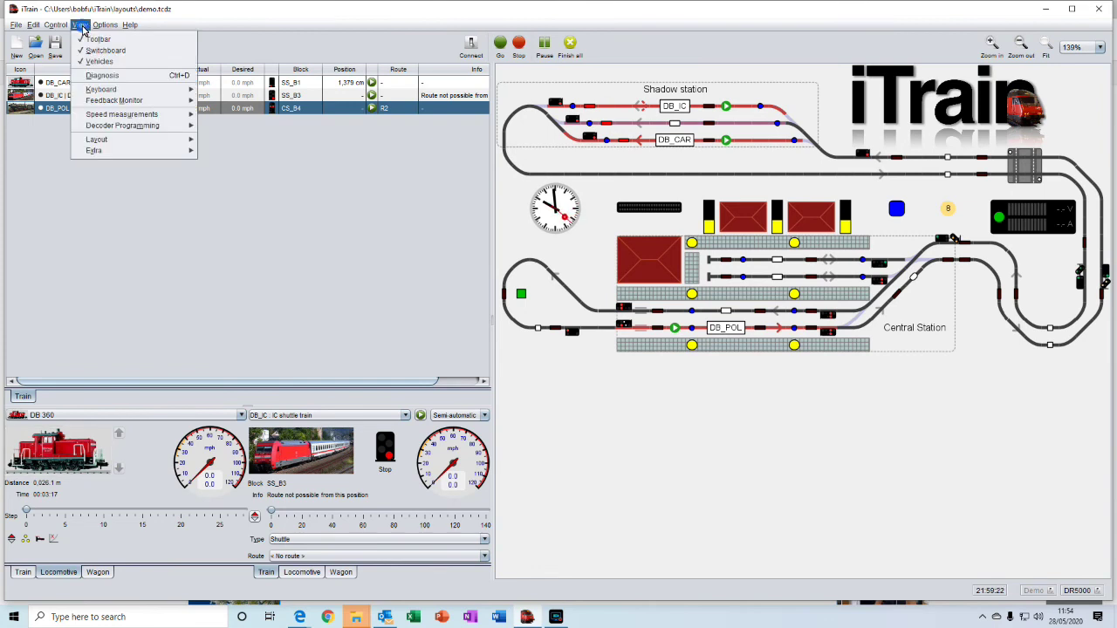
mouse_move(108, 142)
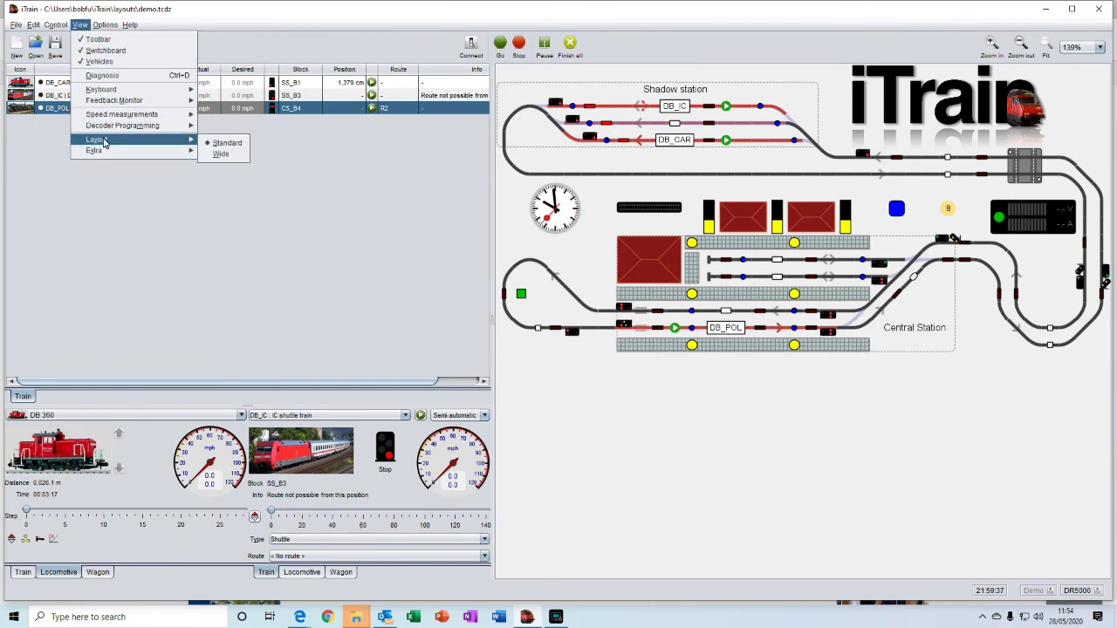
left_click(223, 155)
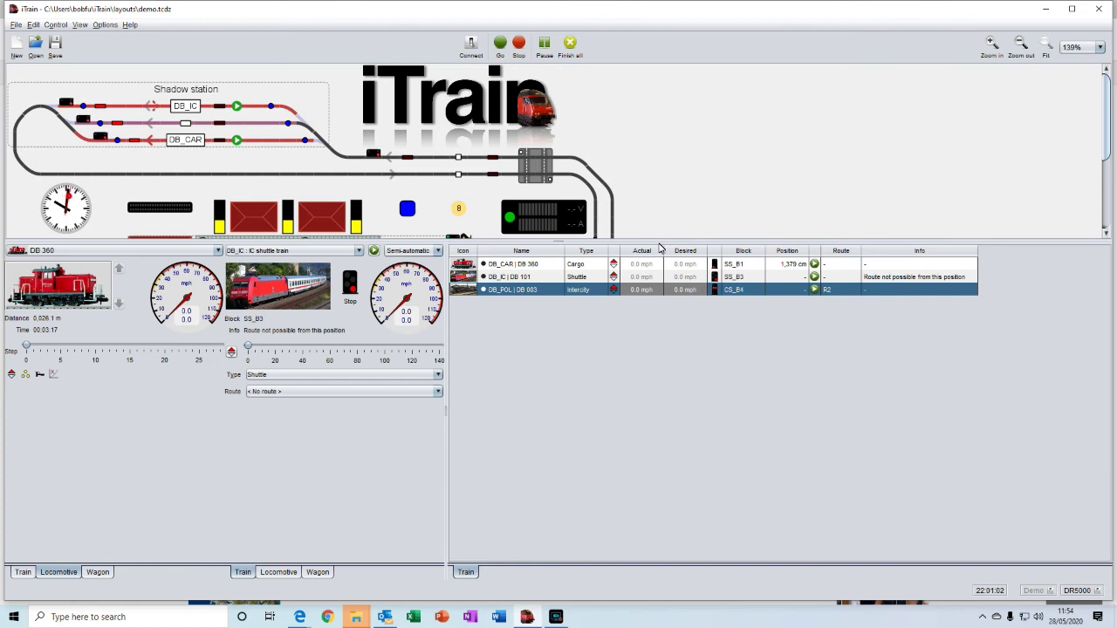
left_click_drag(562, 247, 589, 383)
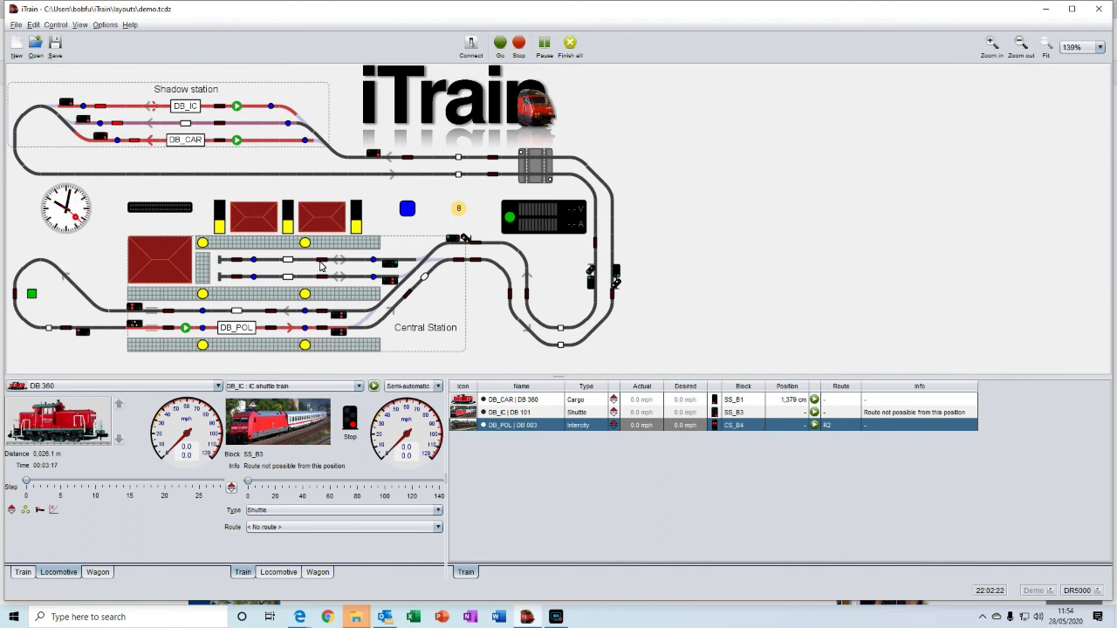
left_click(82, 25)
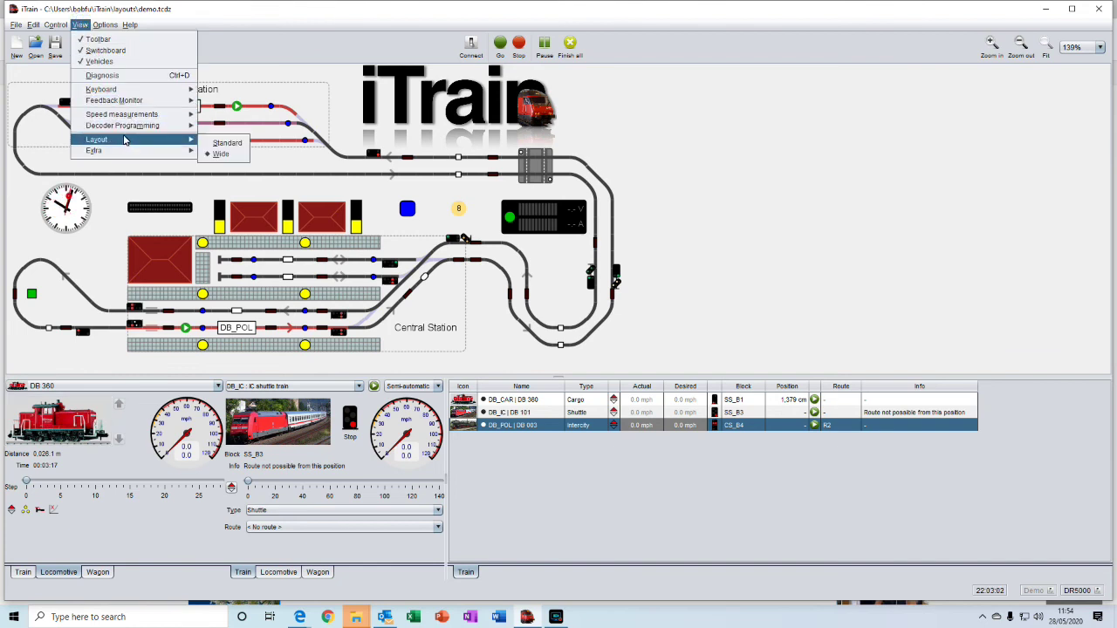
left_click(224, 144)
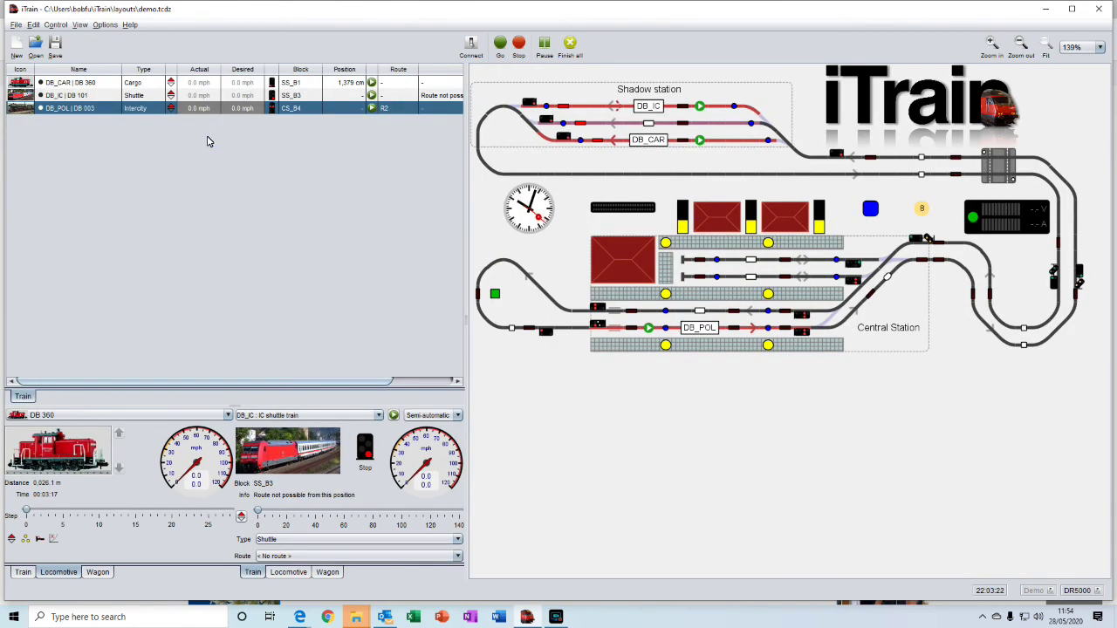
left_click(81, 24)
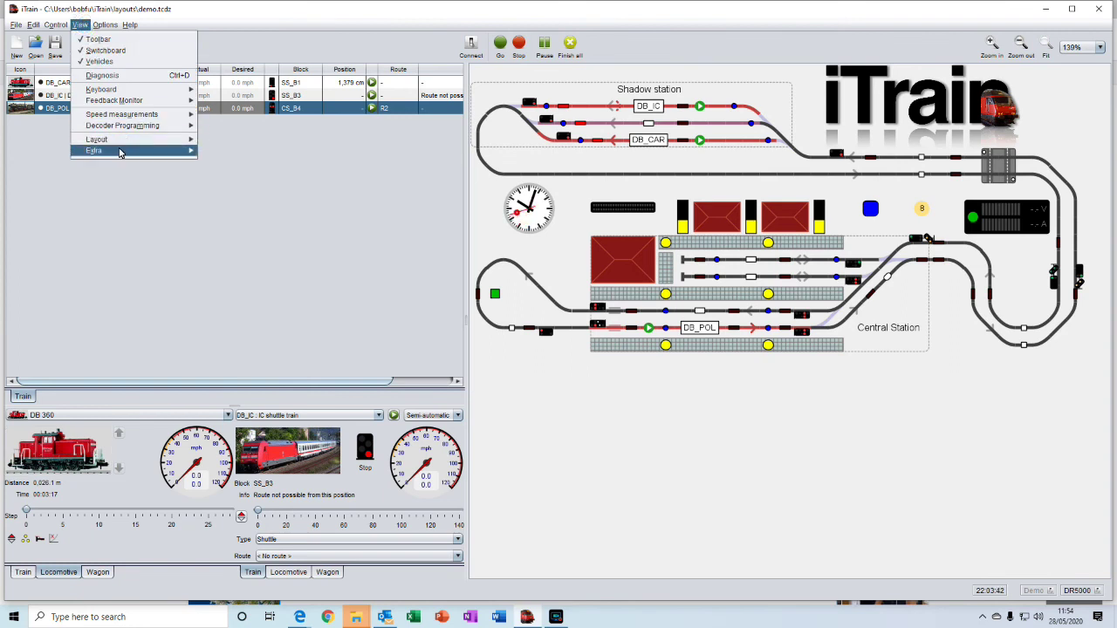
mouse_move(119, 153)
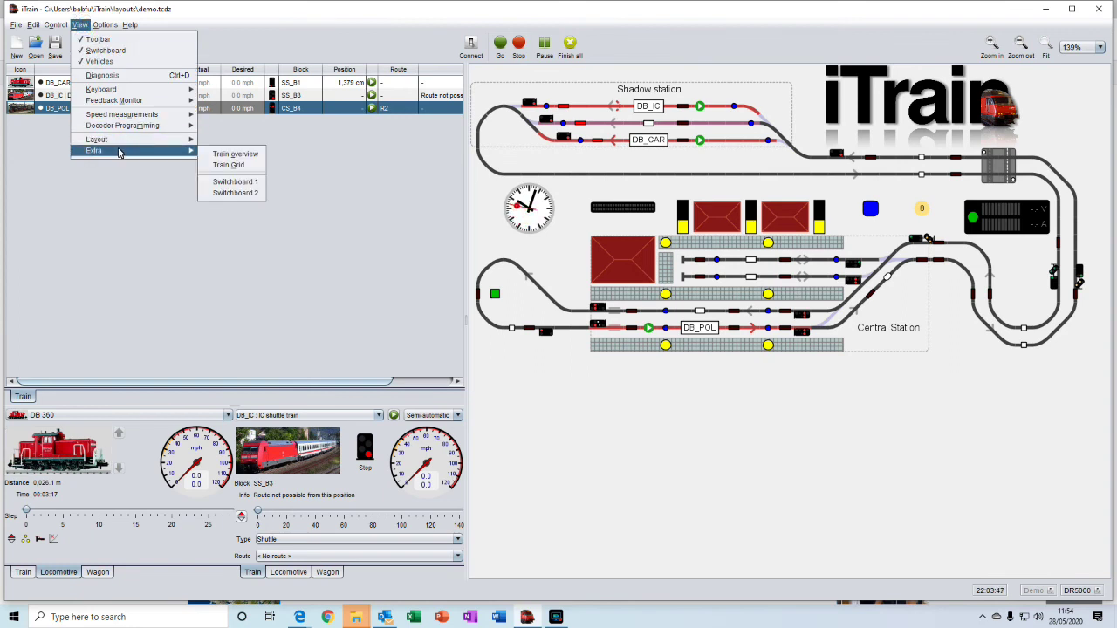
left_click(242, 187)
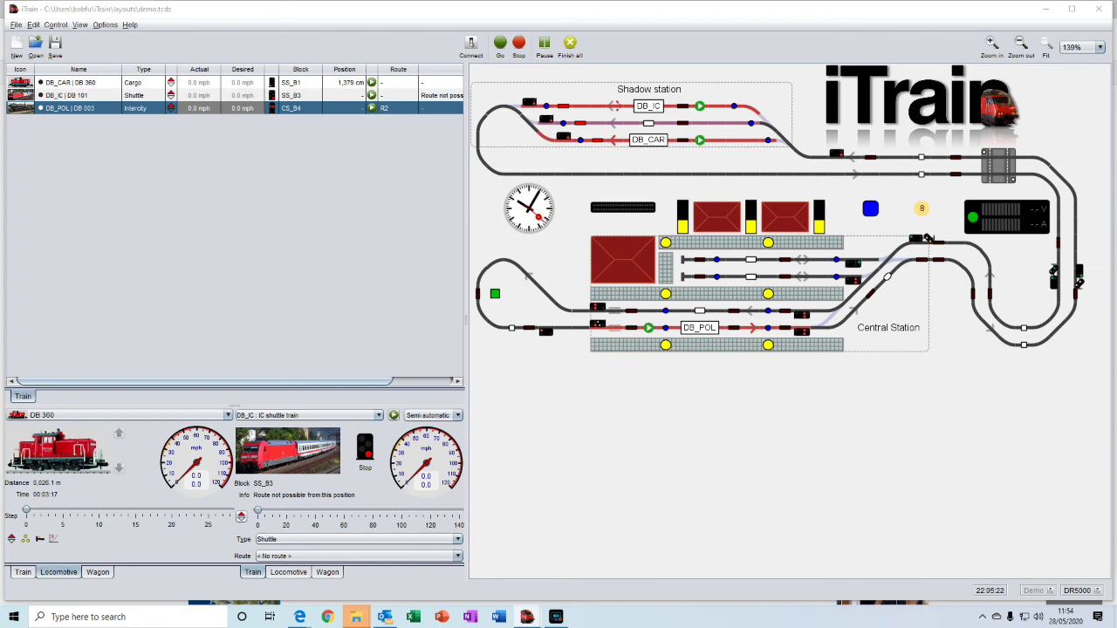
left_click_drag(830, 183, 552, 51)
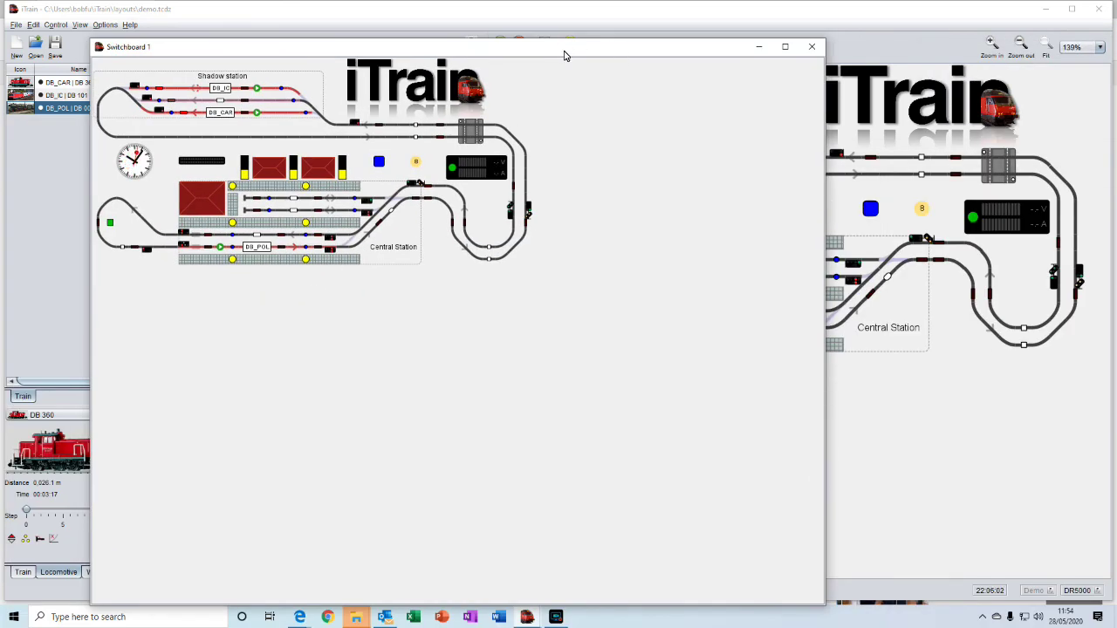
left_click_drag(562, 55, 1116, 39)
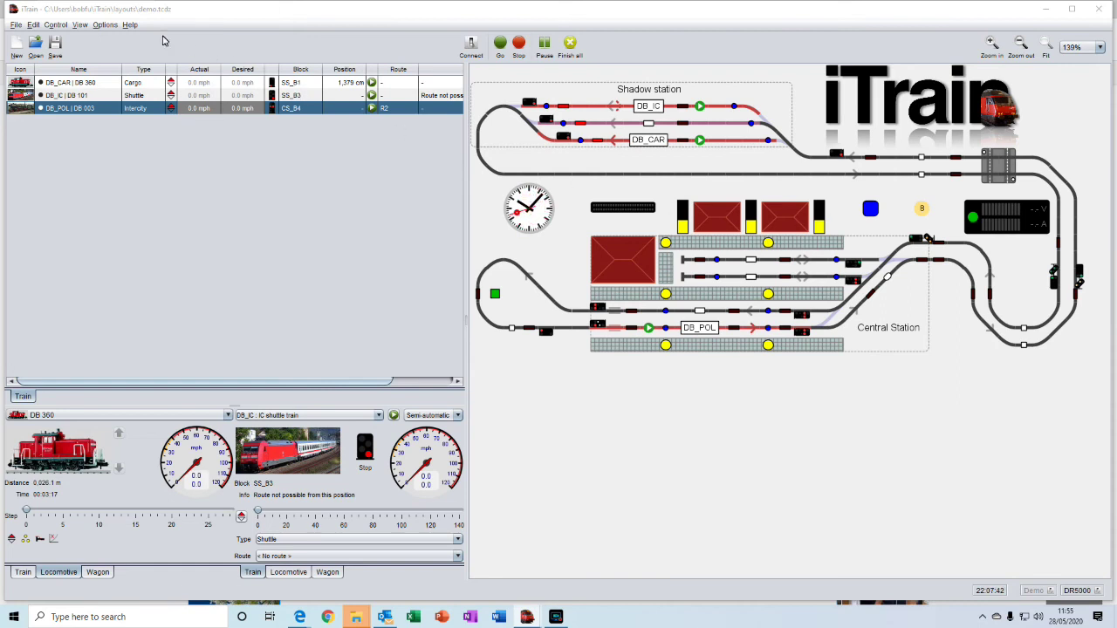
Step: Hide the Switchboard track layout panel and drag the splitter up to enlarge the train panels
left_click(105, 26)
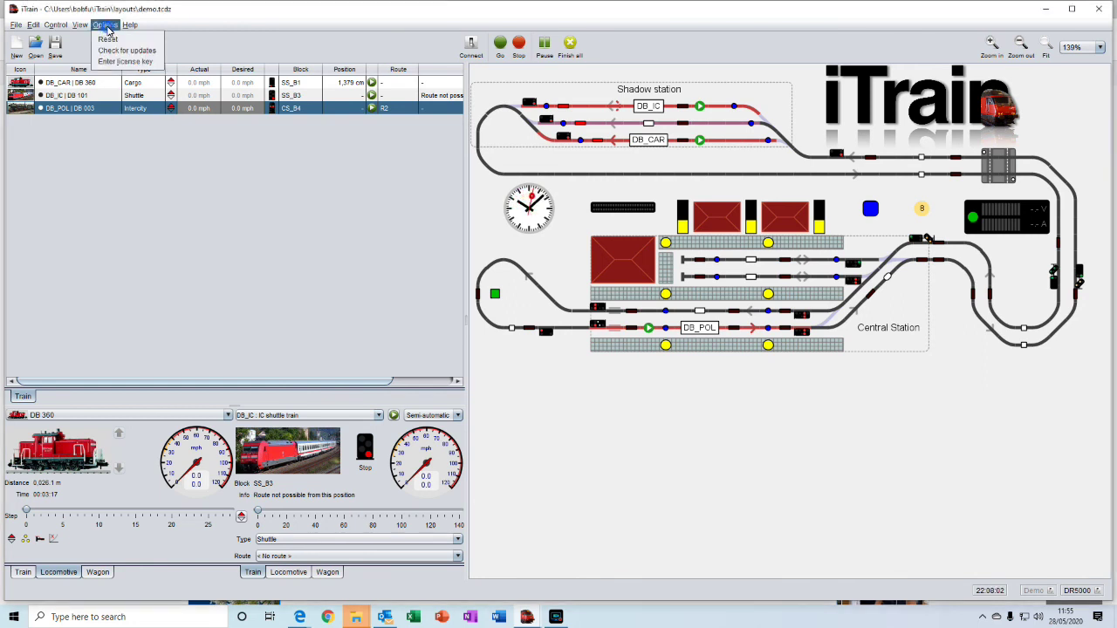
mouse_move(80, 25)
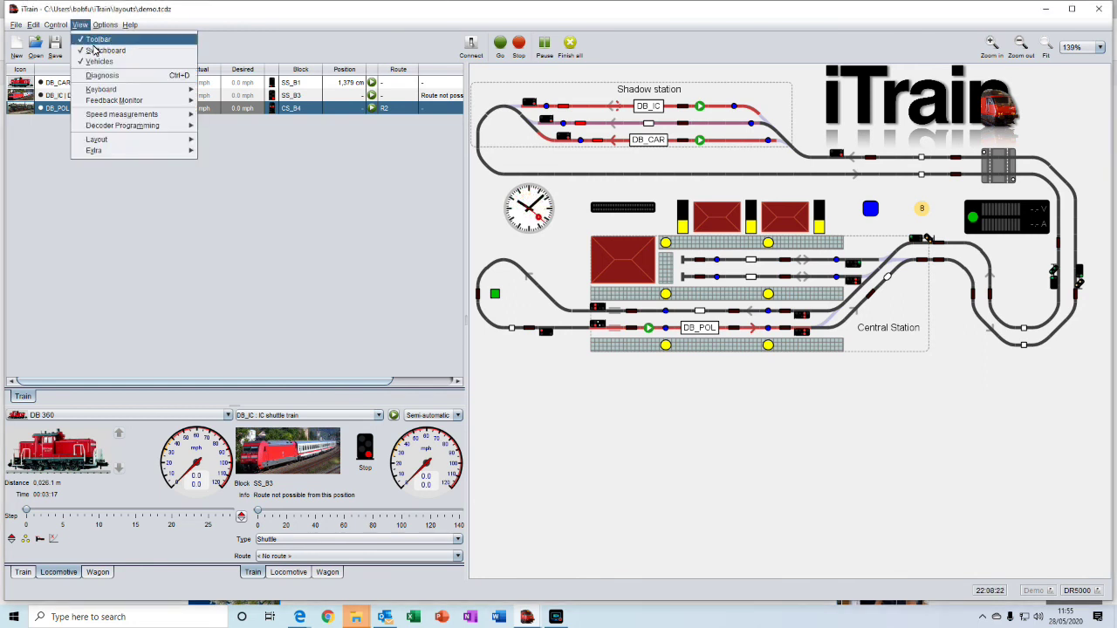
left_click(97, 51)
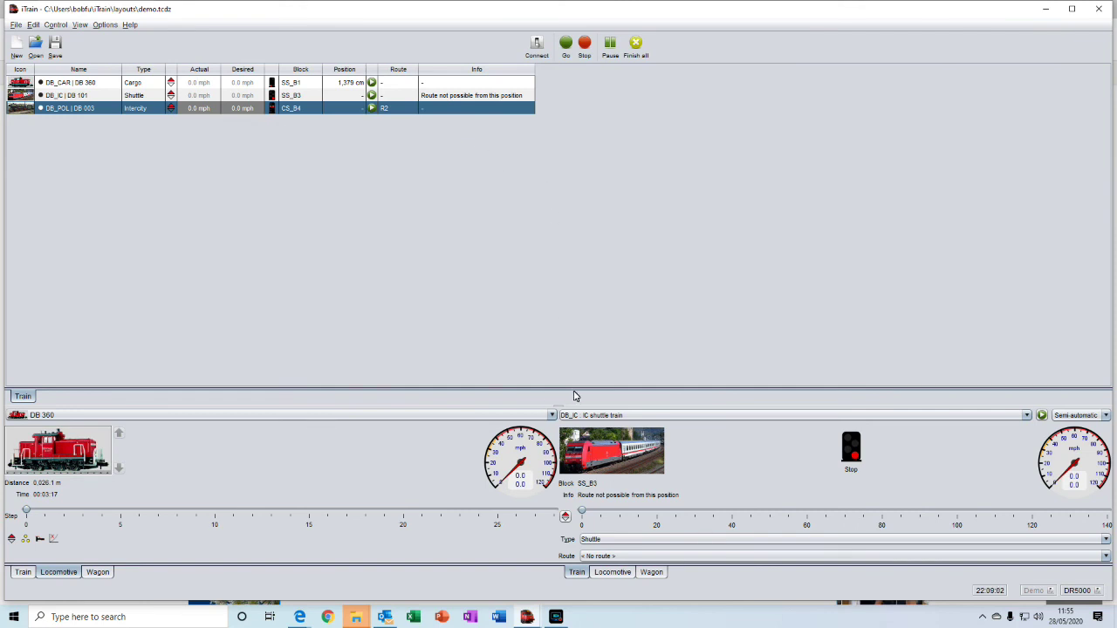
left_click_drag(562, 398, 560, 297)
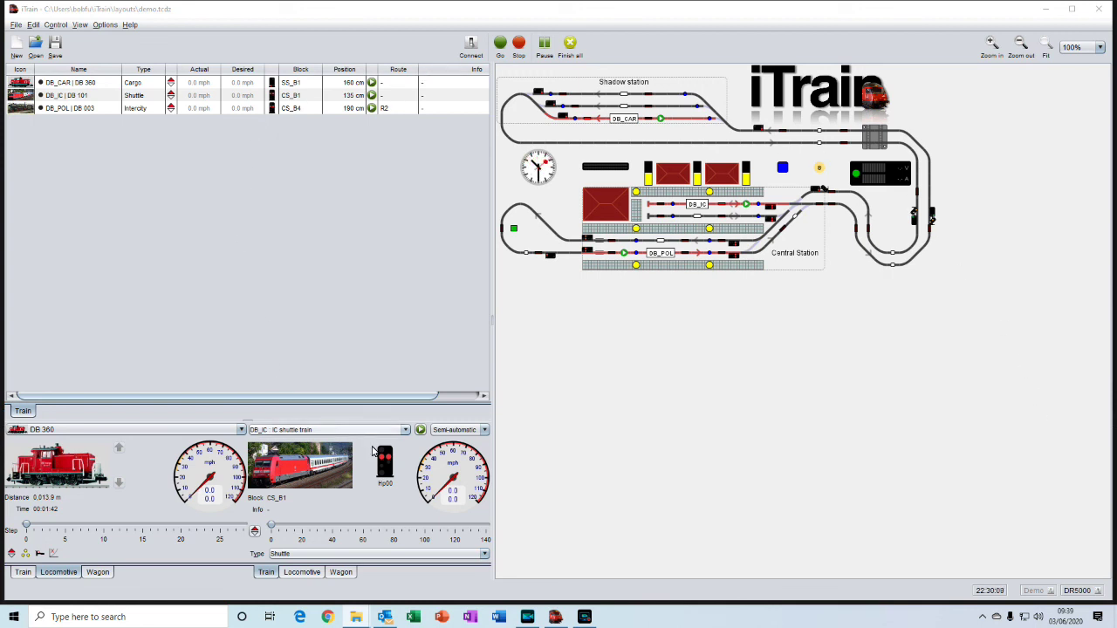
Step: Open the Edit menu's list of editors and dismiss it without choosing anything
left_click(33, 24)
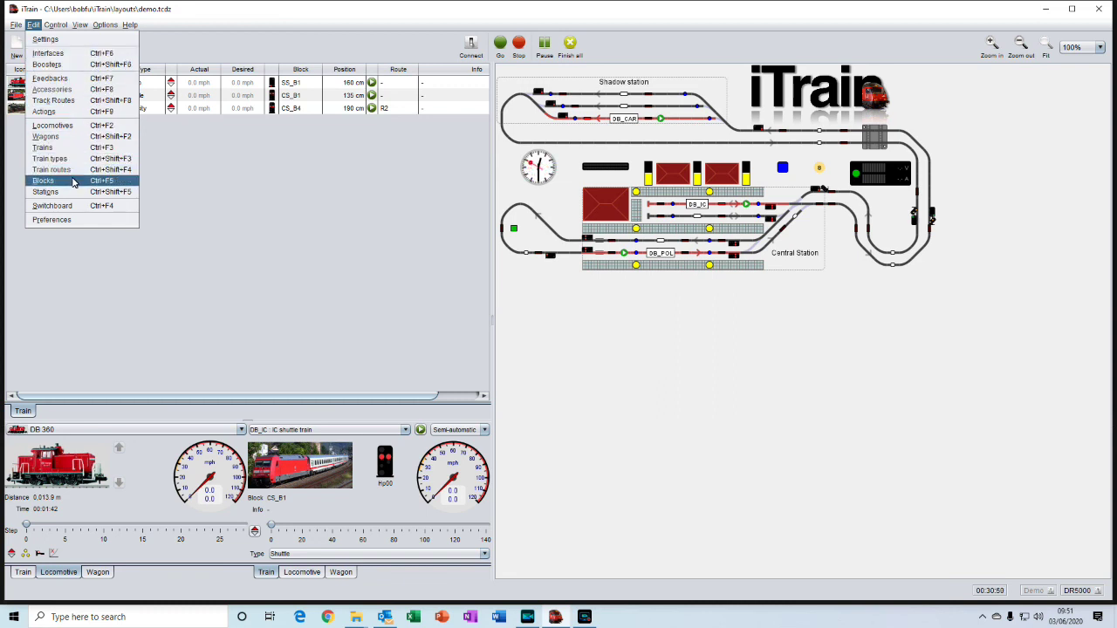
left_click(234, 237)
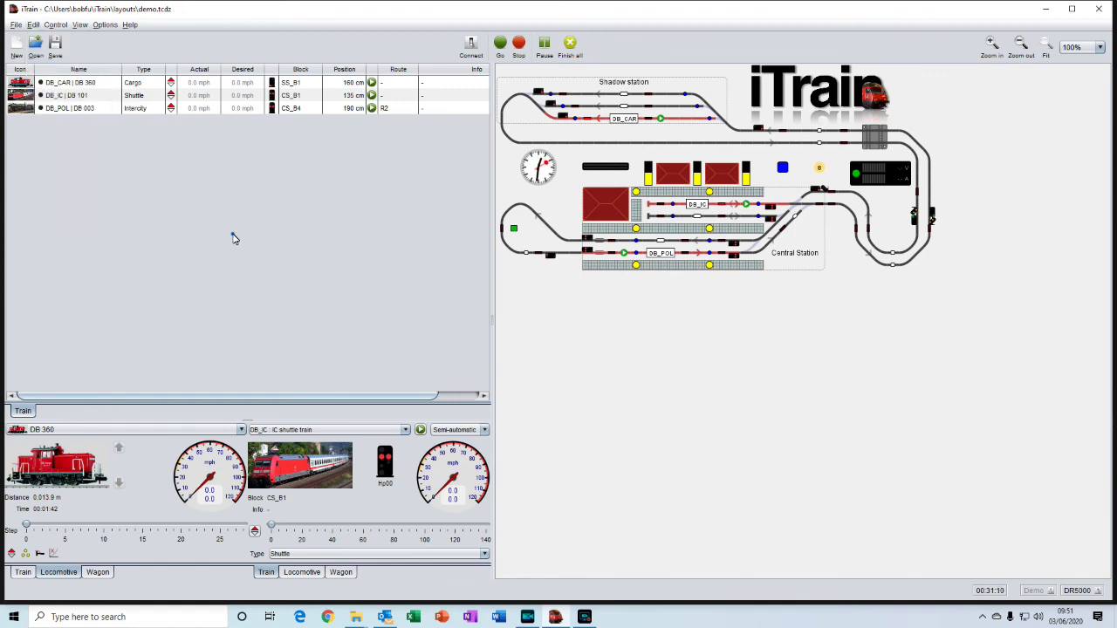